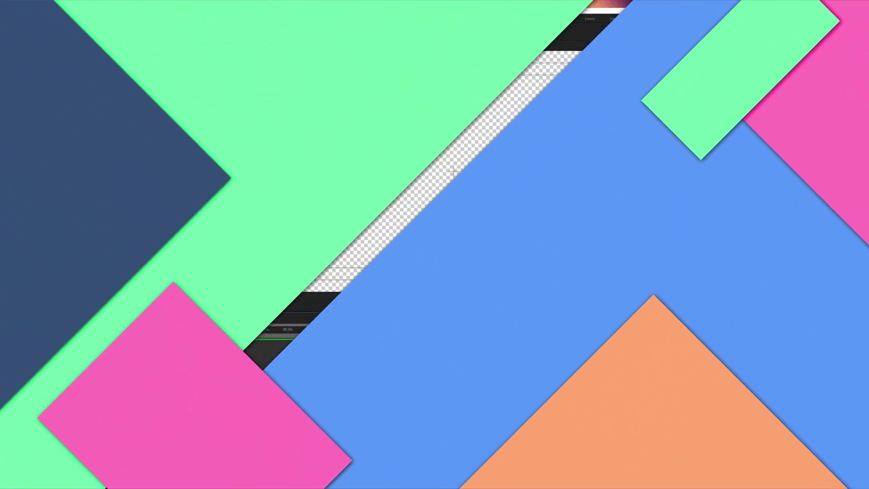
Step: Create a GLOW title in Impact with a dark fill, enlarge it and centre it in the composition
text(GLOW)
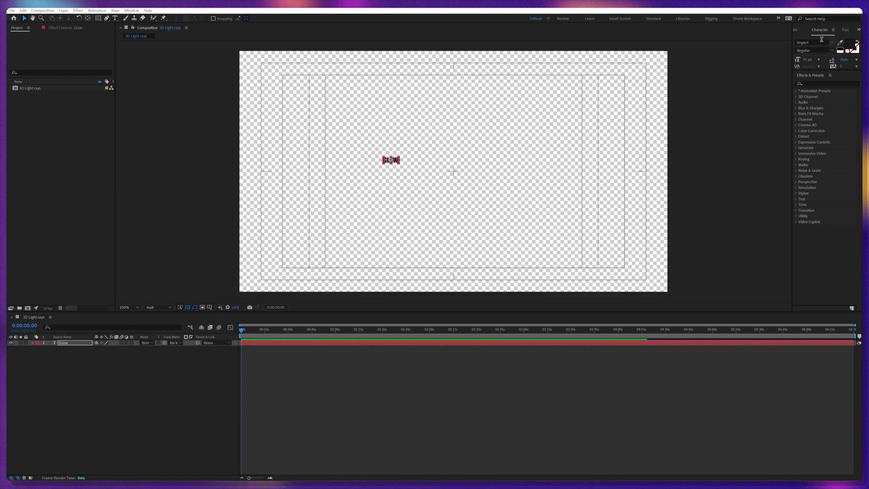
click(842, 39)
click(810, 48)
click(844, 48)
drag(463, 167, 539, 150)
Step: Add a comp-sized solid in a dark blue-grey colour and name it Floor
right_click(121, 359)
mouse_move(131, 361)
click(213, 380)
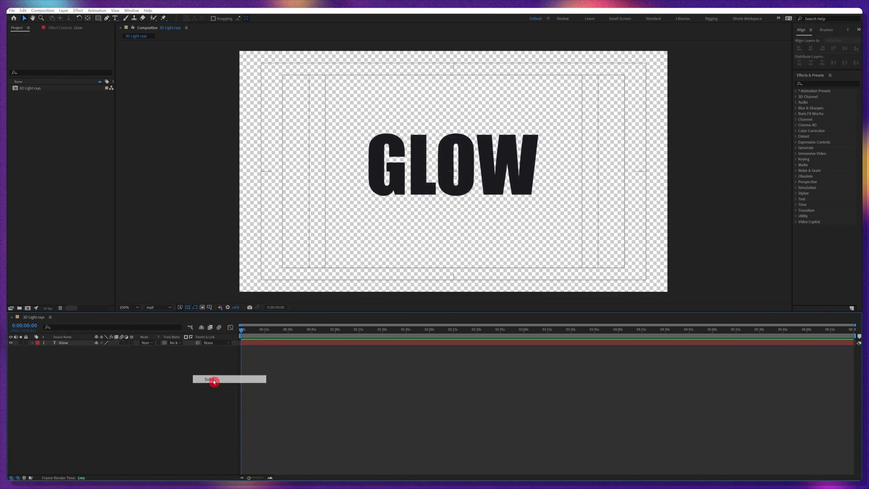
click(461, 215)
click(365, 221)
click(447, 186)
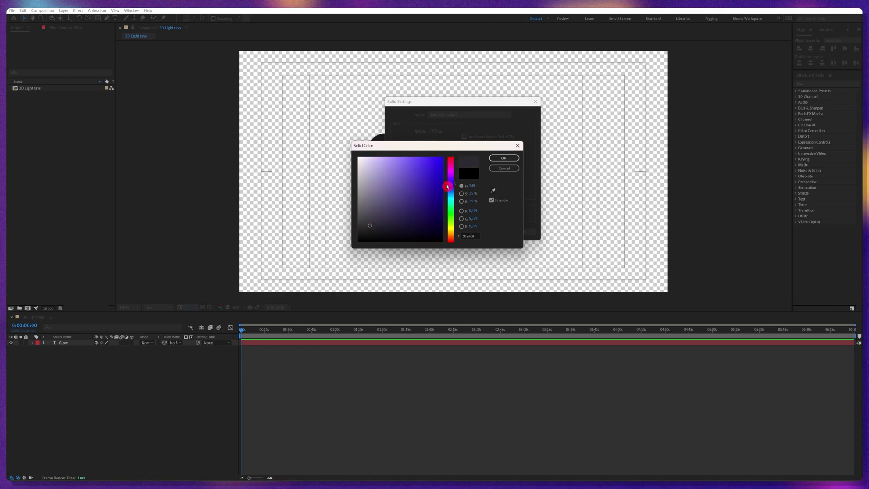
click(487, 158)
click(397, 117)
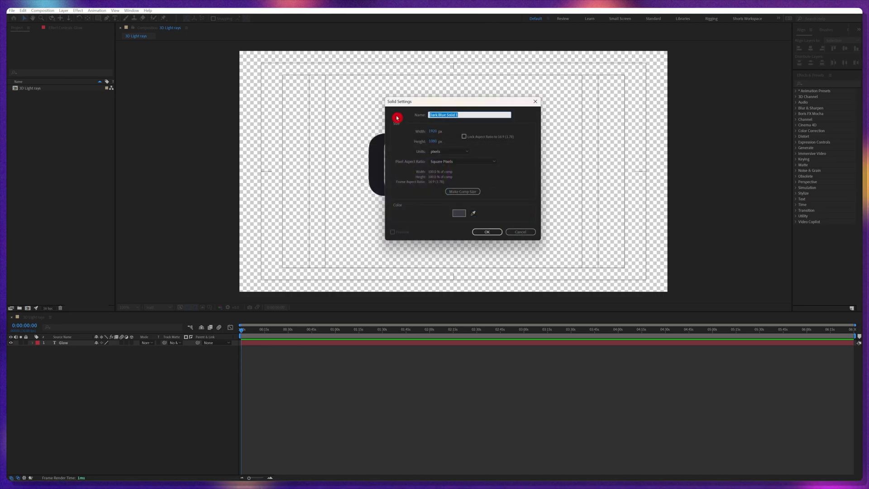
text(Floor)
key(Return)
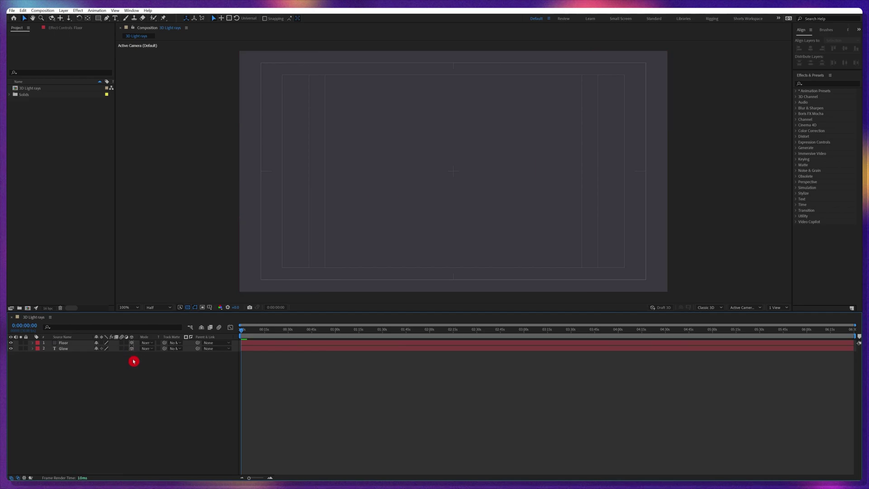
Step: Tilt the Floor layer about its X axis into a nearly horizontal plane and position it at the base of the title
click(73, 345)
key(Return)
key(r)
mouse_move(102, 359)
mouse_down()
mouse_move(111, 363)
mouse_move(90, 366)
mouse_up()
key(ctrl+z)
drag(454, 140, 454, 169)
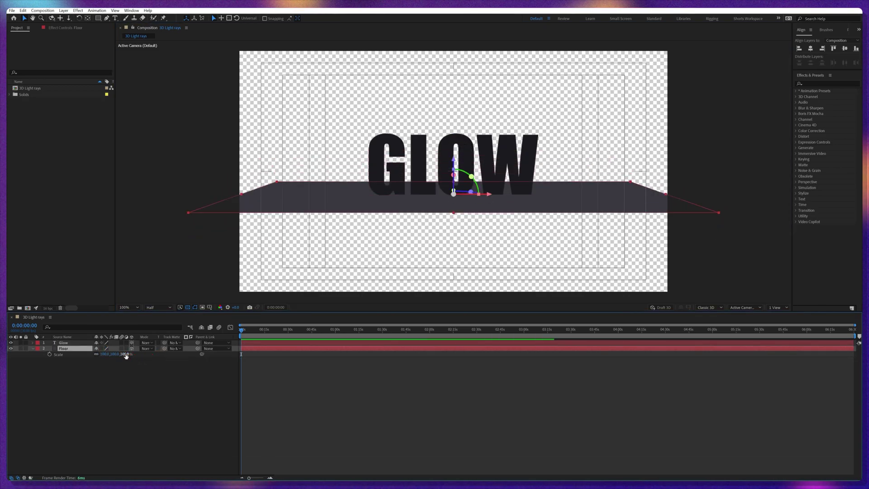
Step: Scale the Floor layer up beneath the title until it spans the whole frame, and fine-tune its height and tilt
drag(127, 355, 215, 347)
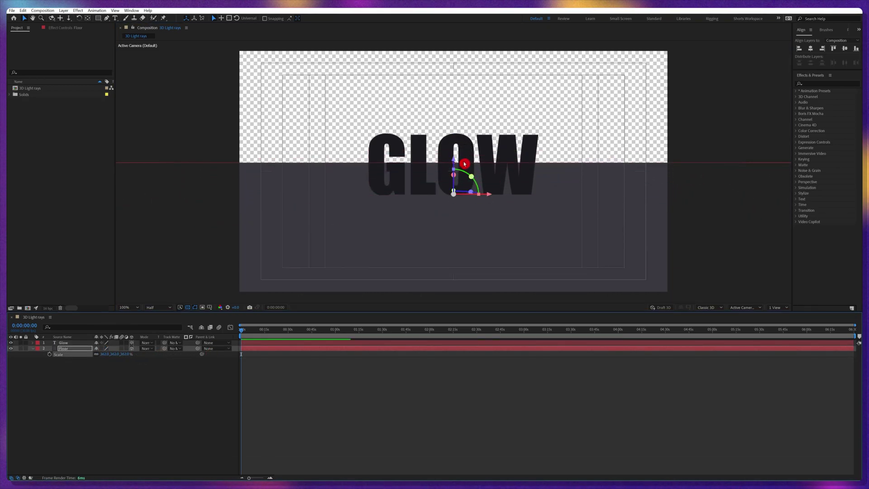
drag(454, 163, 451, 170)
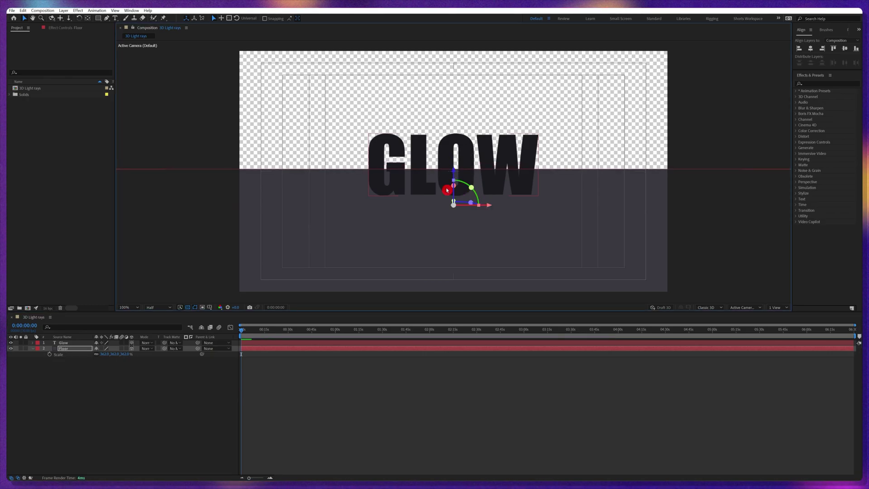
key(r)
Step: Pre-compose the Glow text layer as a new composition named Title text
click(79, 344)
key(ctrl+shift+c)
text(Tit)
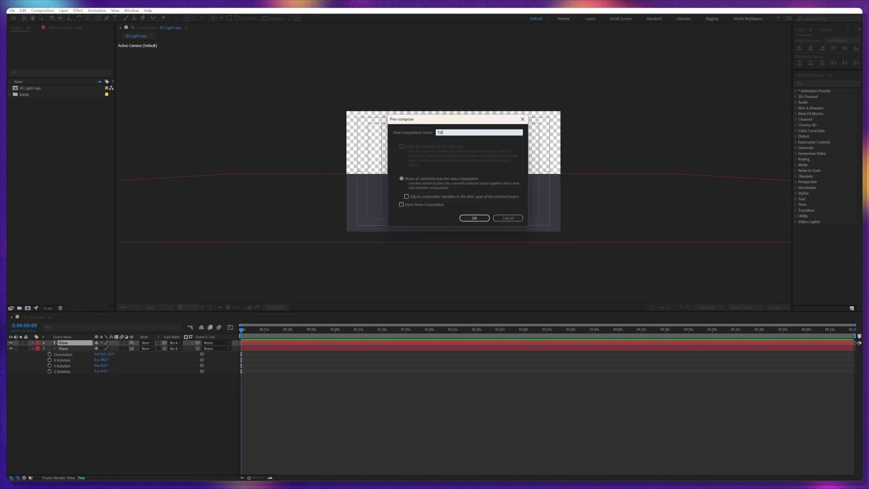
text(le text)
key(Return)
Step: Add a two-node camera with the 28mm preset to the composition
right_click(72, 397)
mouse_move(136, 311)
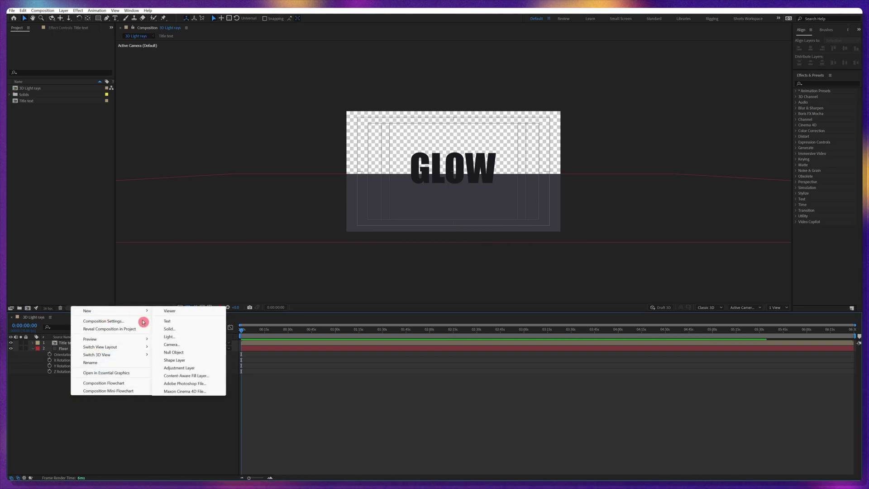
click(183, 345)
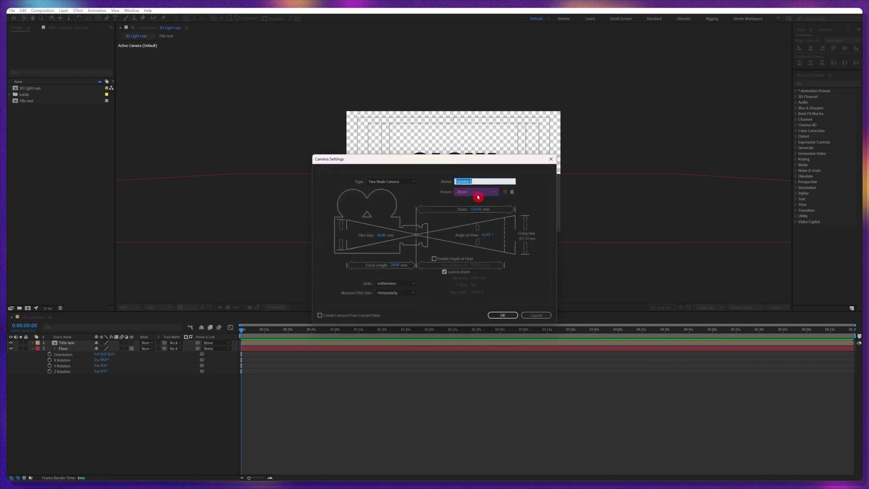
click(471, 198)
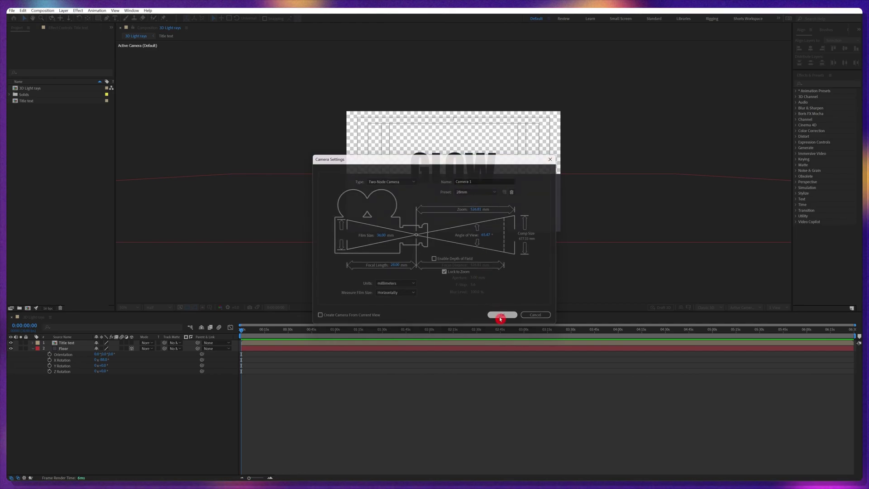
click(503, 315)
Step: Add a black solid named BG as the background layer
right_click(131, 396)
mouse_move(150, 310)
click(230, 328)
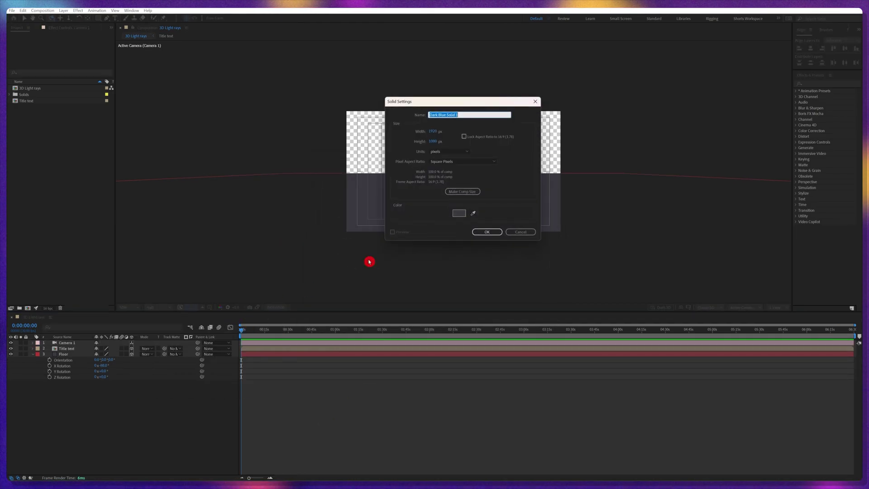
click(459, 213)
click(507, 160)
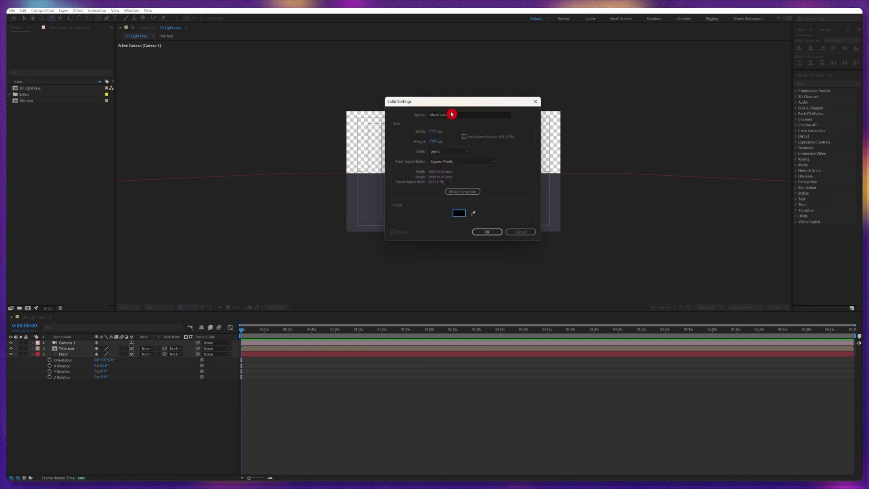
text(BG)
key(Return)
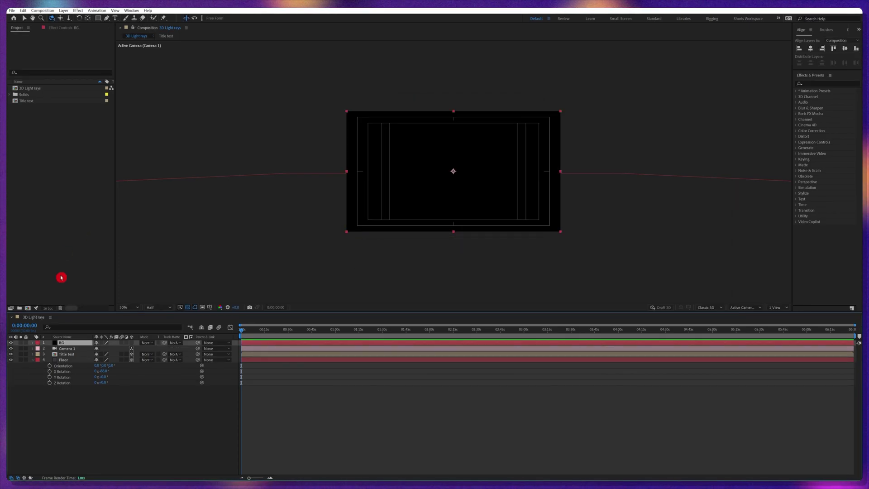
Step: Add a white Point light with Casts Shadows enabled to the composition
right_click(104, 315)
mouse_move(133, 318)
click(201, 345)
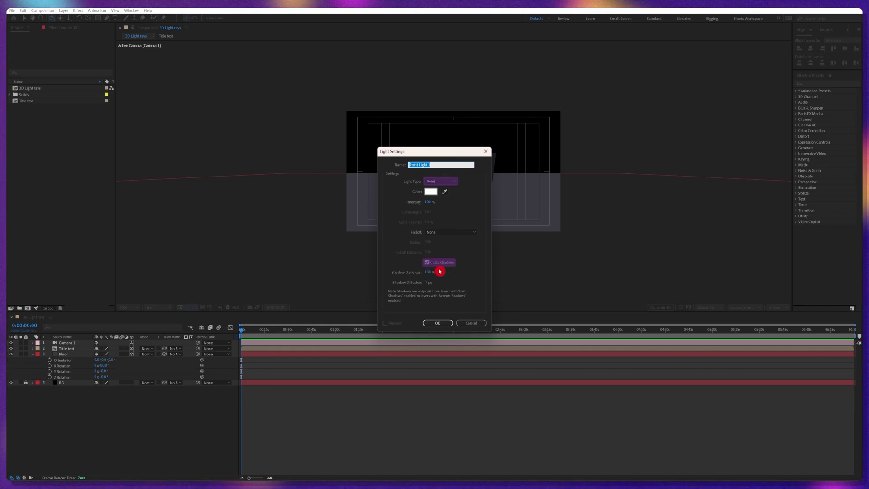
click(435, 322)
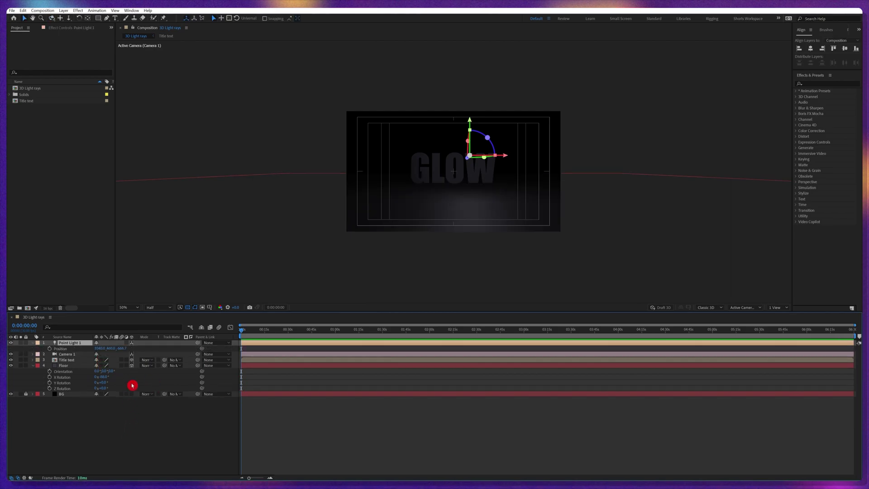
Step: Push the point light back in depth behind the title and centre it horizontally near the top of the letters
drag(124, 350, 183, 347)
drag(460, 133, 461, 126)
drag(494, 162, 491, 161)
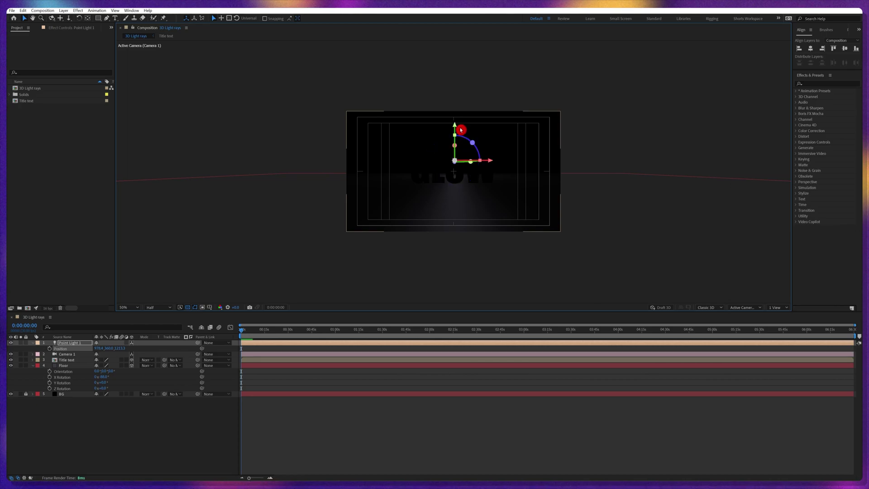
Step: Turn on Casts Shadows in the Title text layer's Material Options so the letters throw shadows on the floor
click(79, 361)
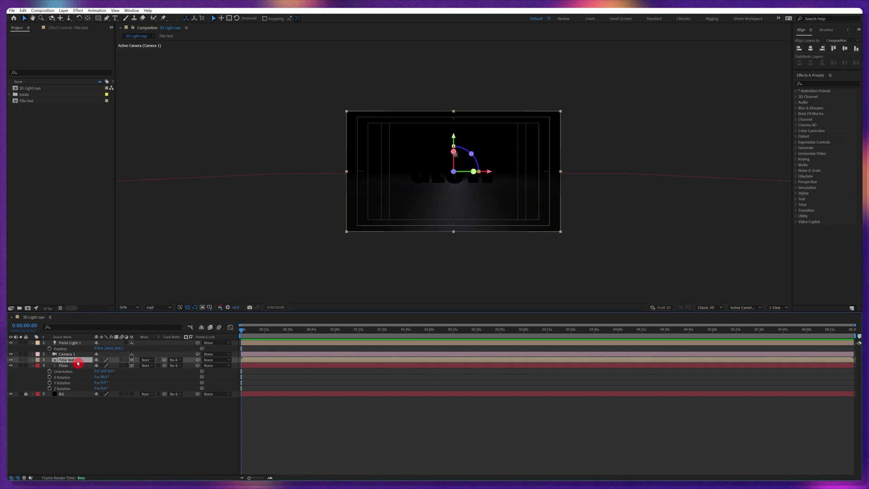
key(a)
key(a)
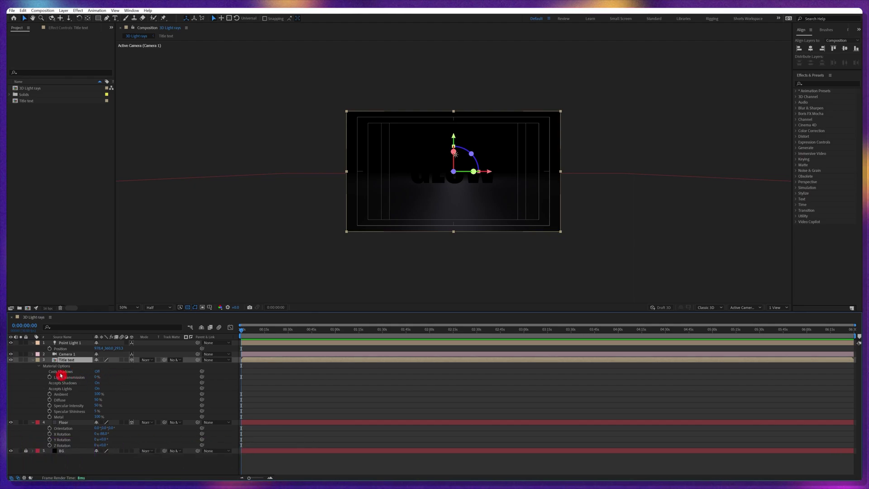
click(99, 372)
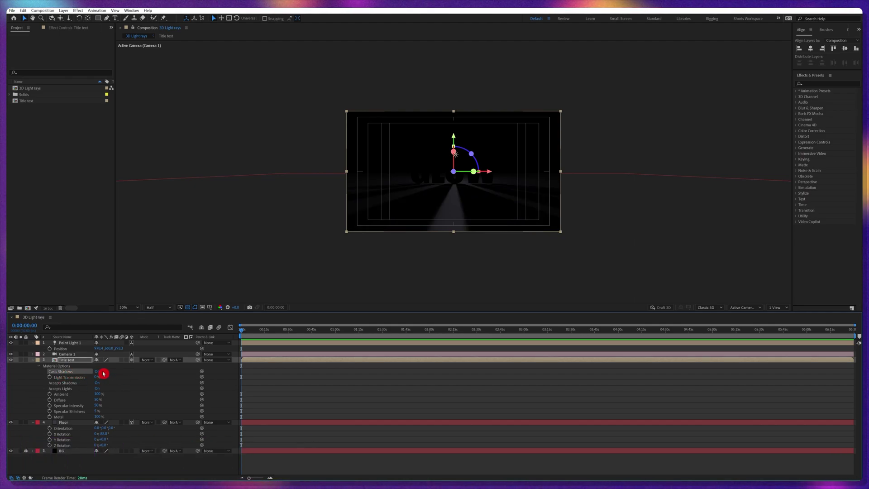
click(117, 368)
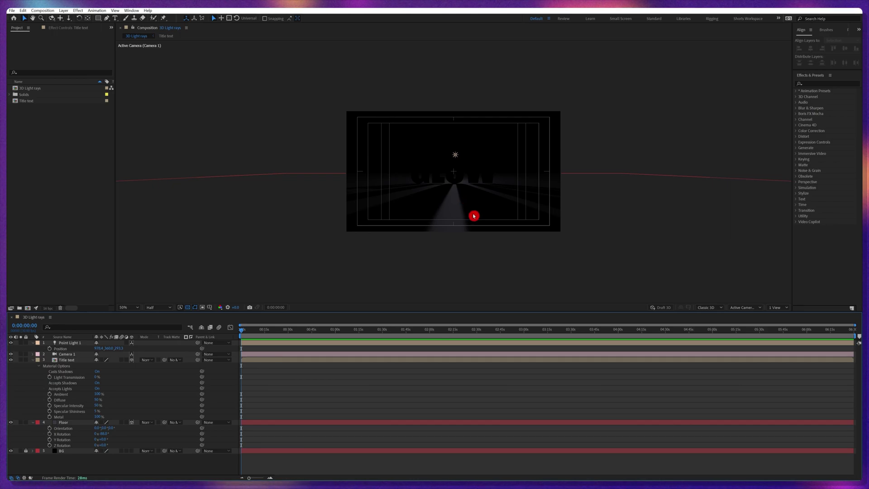
key(slash)
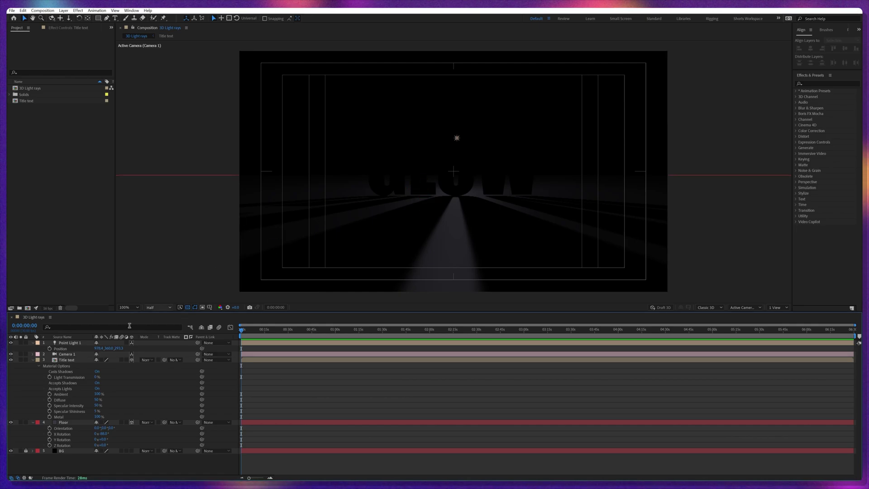
Step: Try shifting the point light to another position behind the title, and undo the move
click(68, 422)
key(Return)
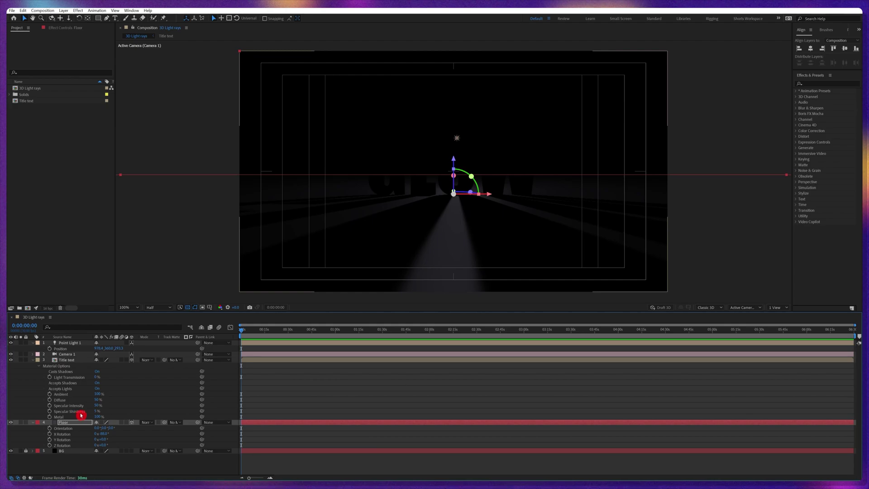
click(456, 138)
drag(473, 138, 443, 148)
key(ctrl+z)
Step: Set the point light's Intensity to 220% in its Light Options
click(32, 342)
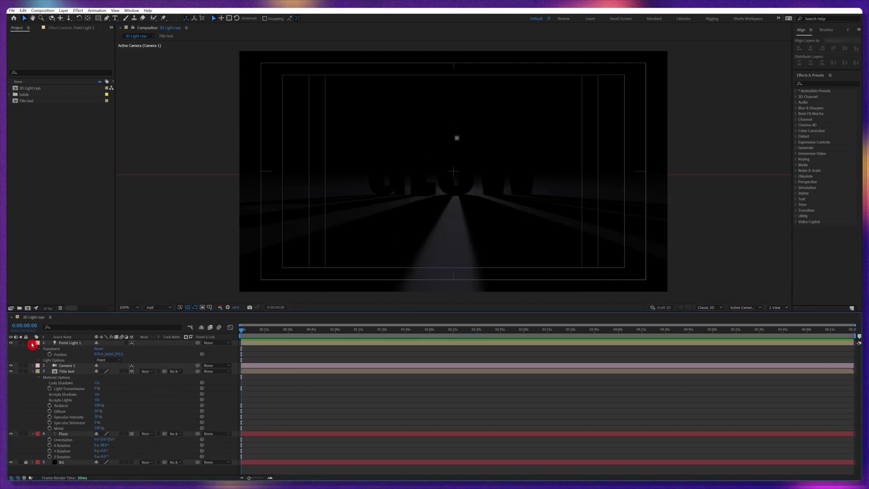
click(39, 360)
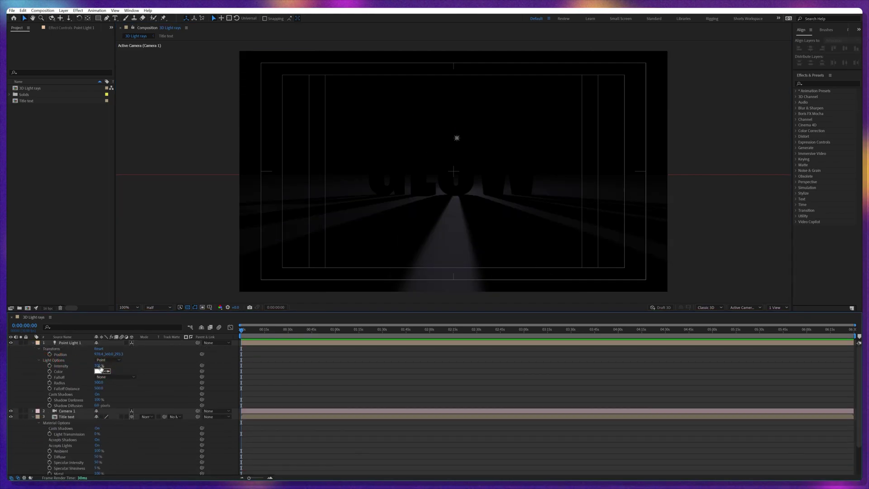
click(98, 366)
text(22)
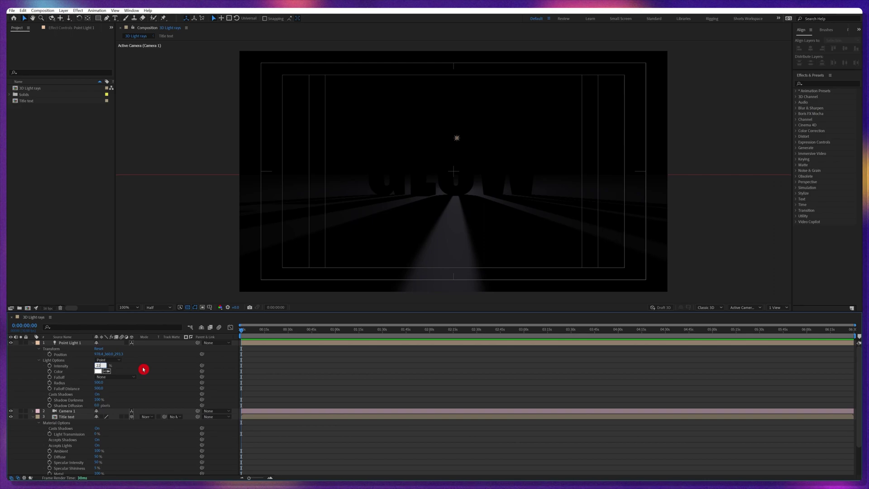
text(0)
key(Return)
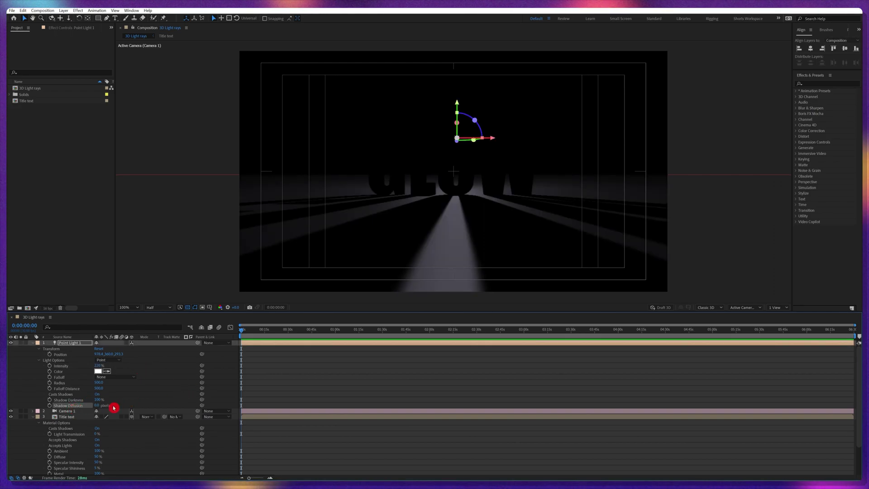
Step: Increase the point light's Shadow Diffusion to soften the edges of the shadows on the floor
click(97, 405)
drag(103, 405, 107, 406)
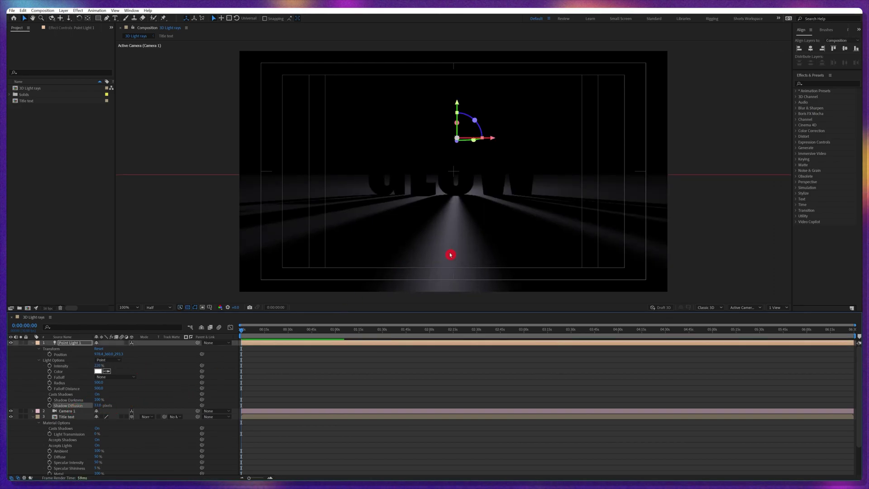
text(1)
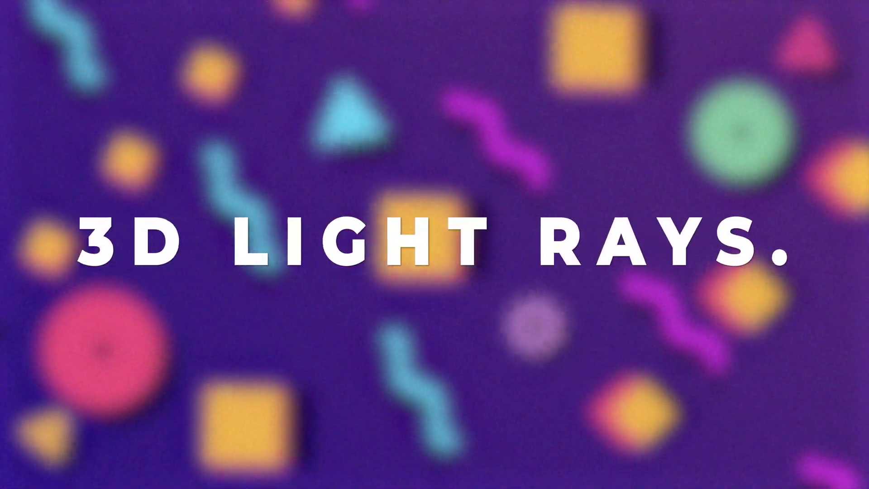
Step: Add an adjustment layer above all the other layers and rename it 3D Rays
right_click(152, 388)
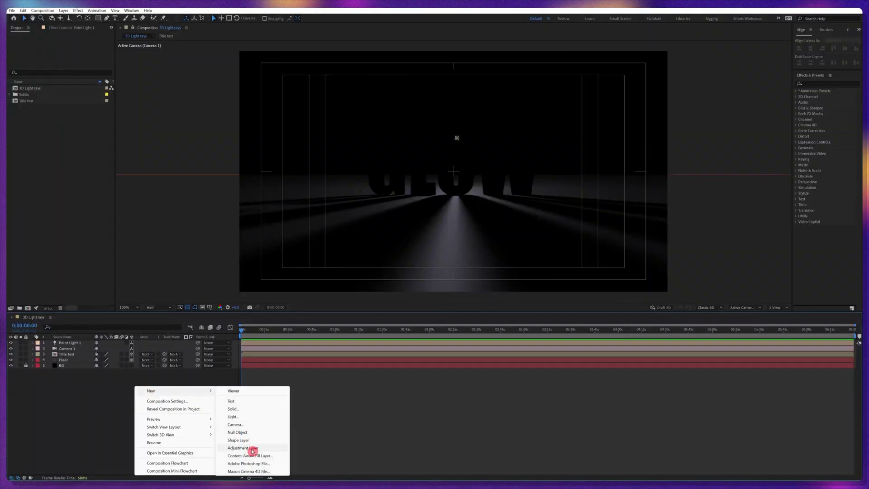
click(252, 449)
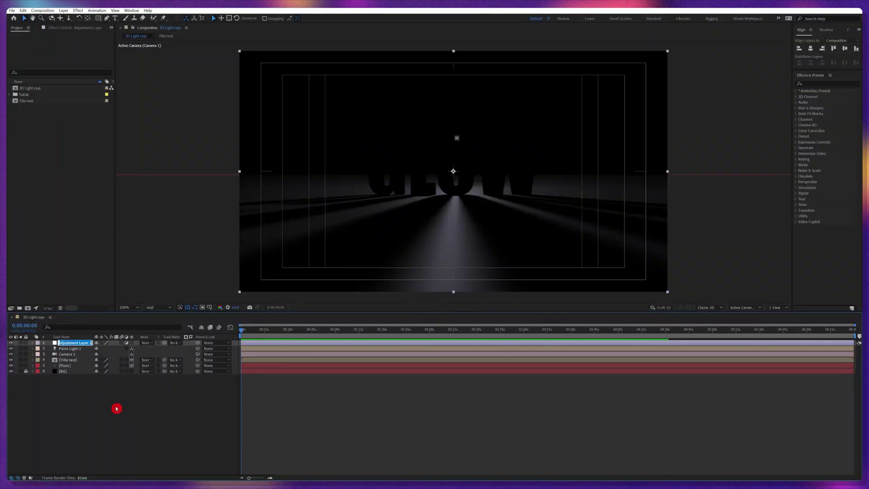
text(3D L)
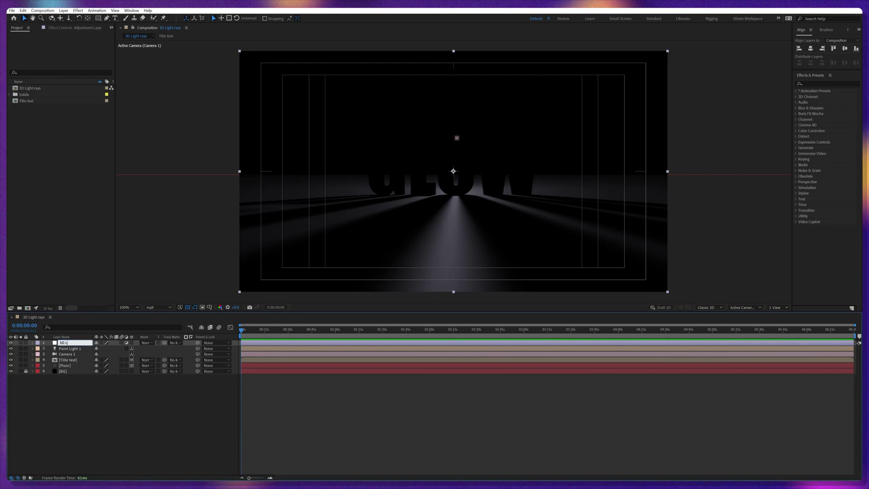
text(ight rays)
key(Return)
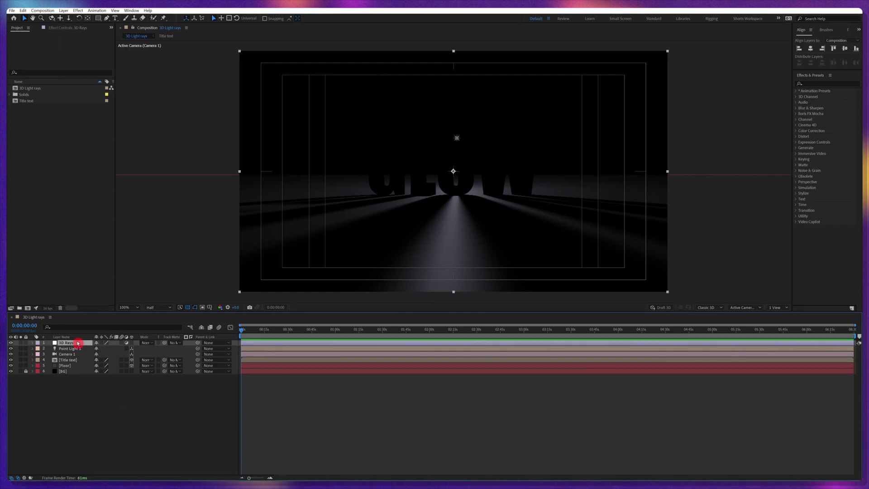
Step: Apply the CC Radial Fast Blur effect to the 3D Rays adjustment layer
click(819, 84)
text(radia)
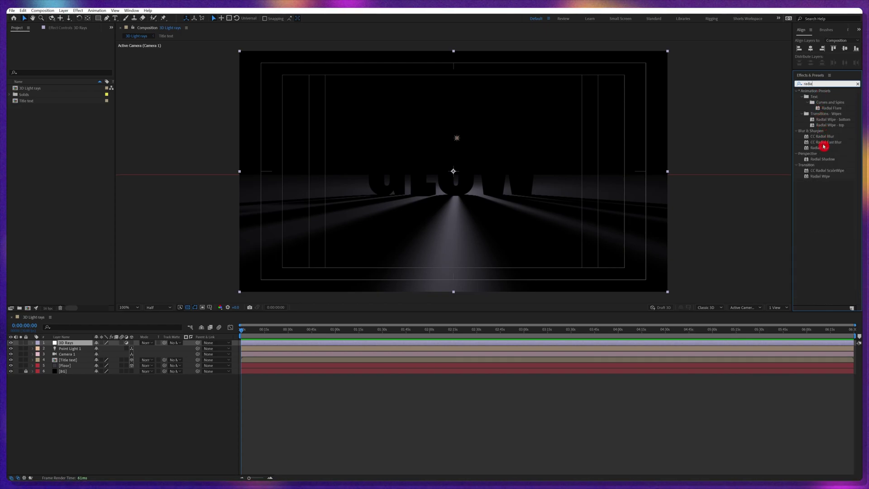
double_click(823, 143)
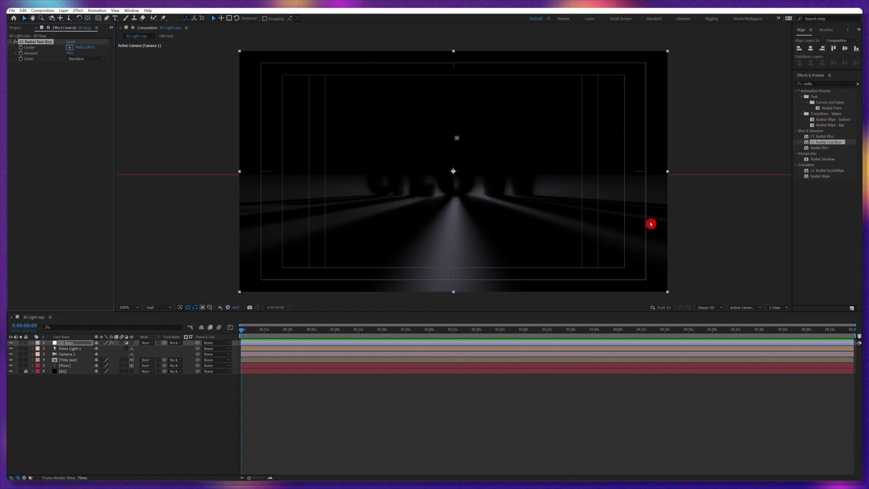
Step: Set CC Radial Fast Blur's Zoom to Brightest and its Amount to 90
click(76, 60)
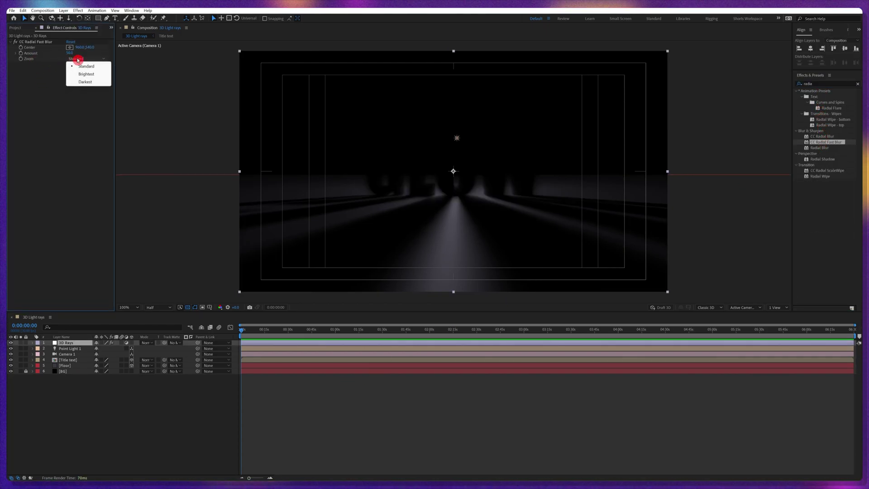
click(87, 76)
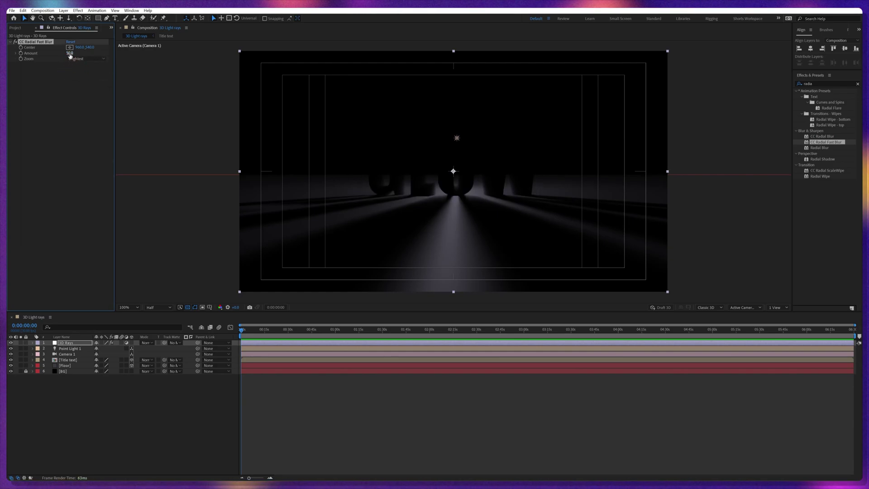
drag(70, 52, 85, 56)
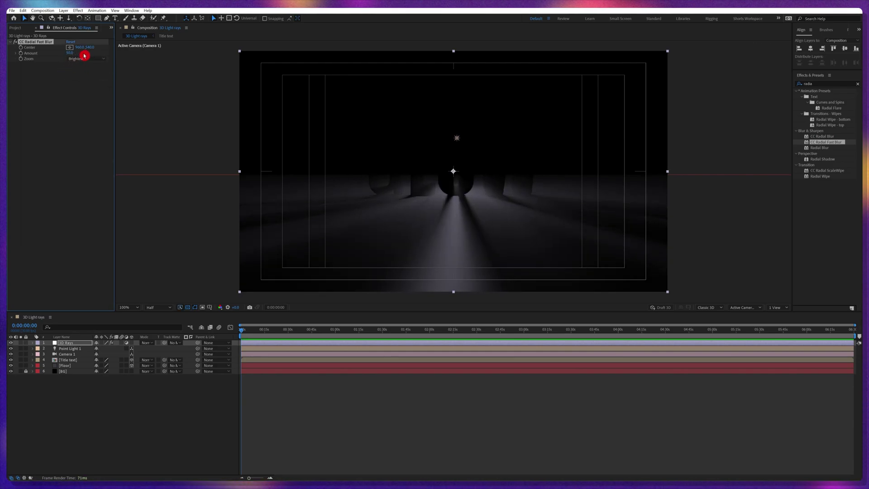
text(90)
key(Return)
Step: Draw a white circle from the centre of the composition with the Ellipse tool and make its shape layer 3D
key(q)
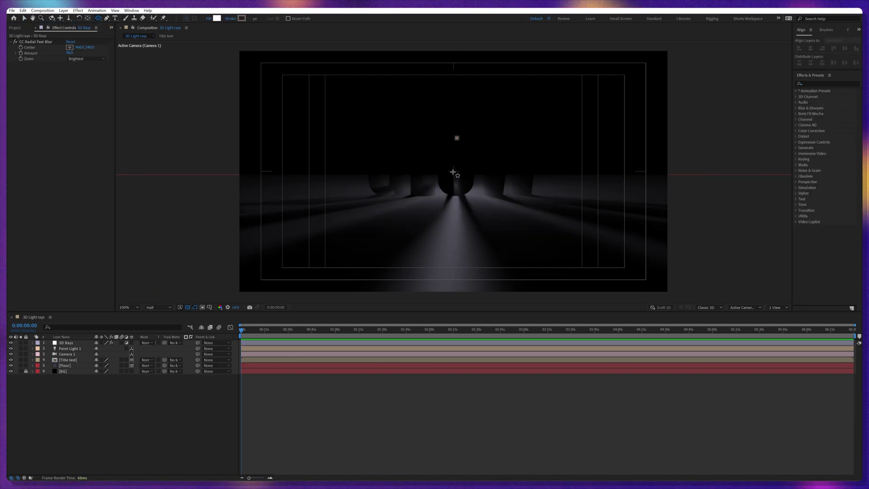
mouse_move(454, 171)
mouse_down()
mouse_move(478, 195)
mouse_move(468, 190)
mouse_up()
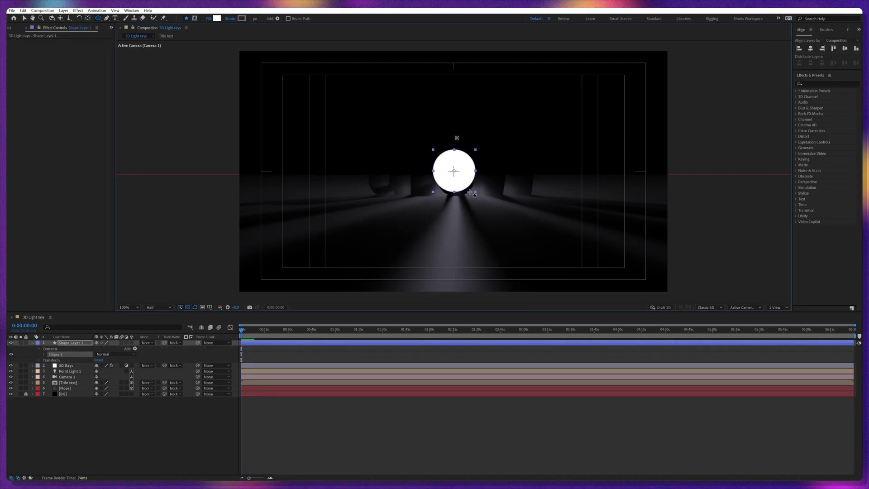
click(194, 350)
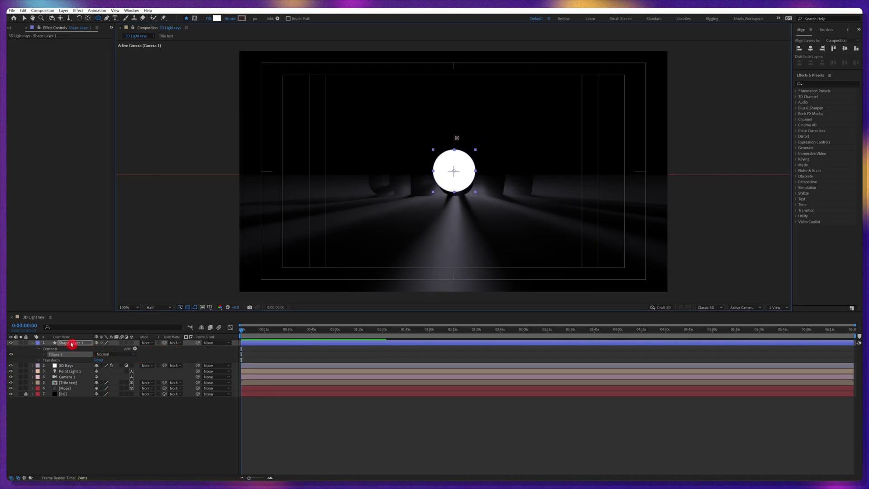
click(131, 342)
Step: Turn off Accepts Lights in the circle layer's Material Options
click(67, 344)
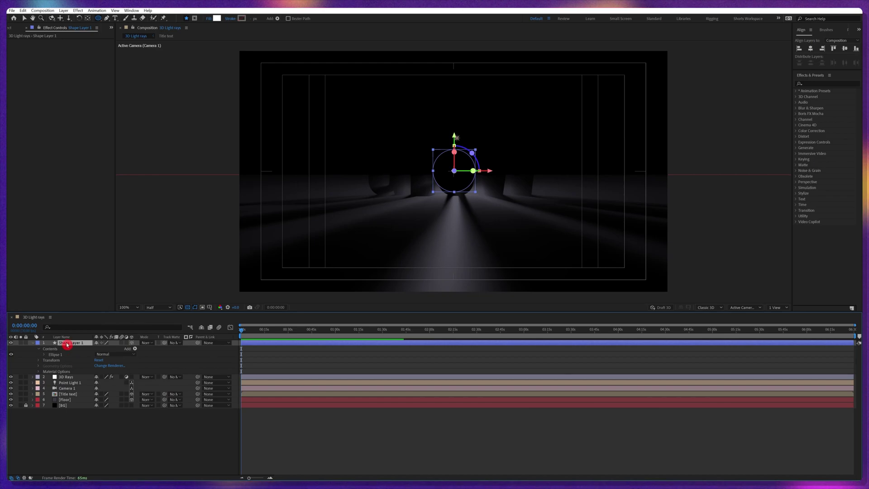
key(a)
key(a)
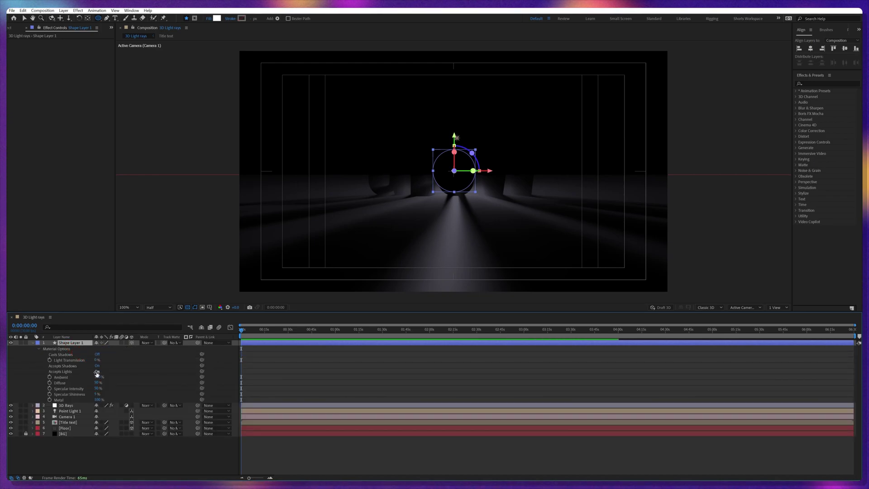
click(97, 372)
Step: Push the circle back in depth behind the title text and place its layer below 3D Rays
click(80, 344)
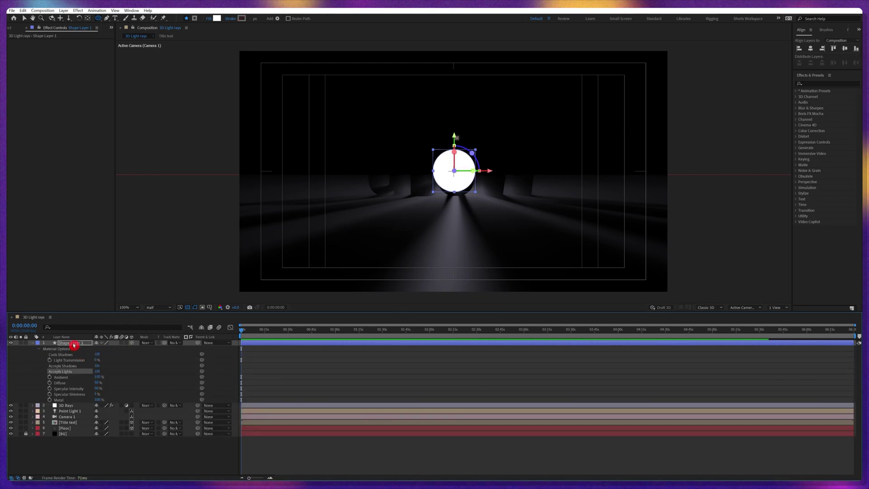
key(p)
drag(80, 344, 157, 356)
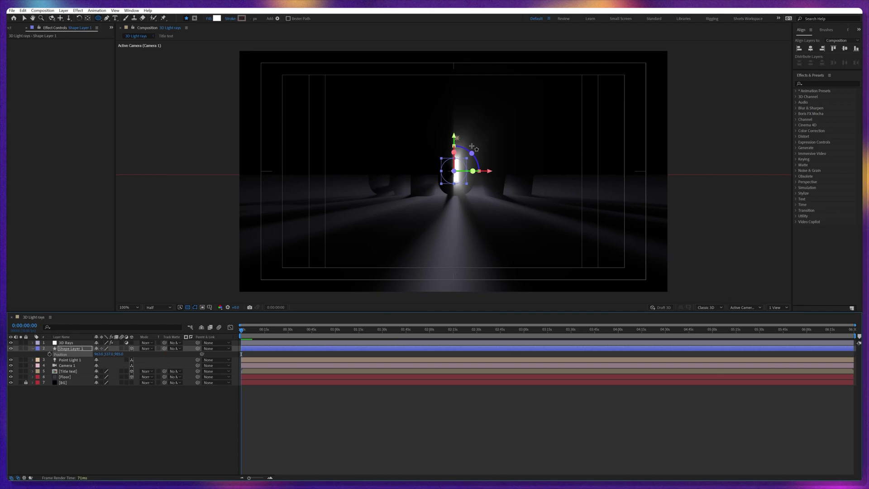
Step: Try moving the circle and orbiting the camera to test the rays, and undo these changes
key(v)
click(495, 175)
drag(502, 174, 506, 219)
key(ctrl+z)
key(c)
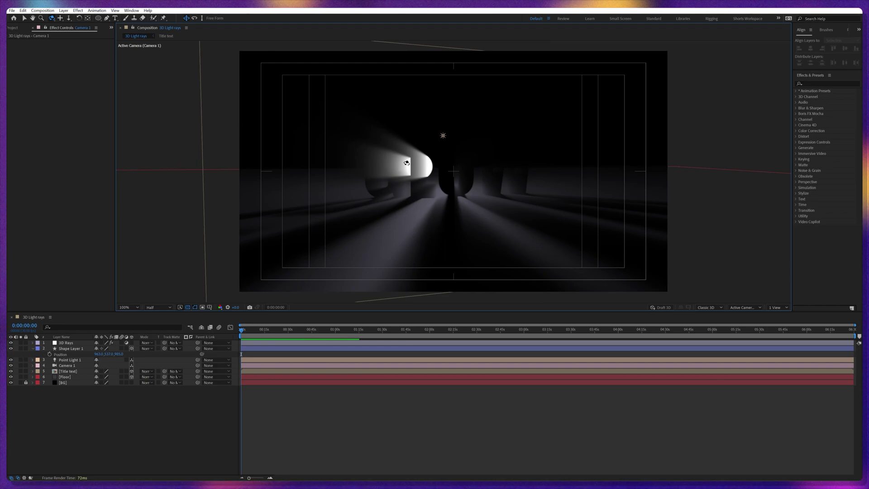
key(ctrl+z)
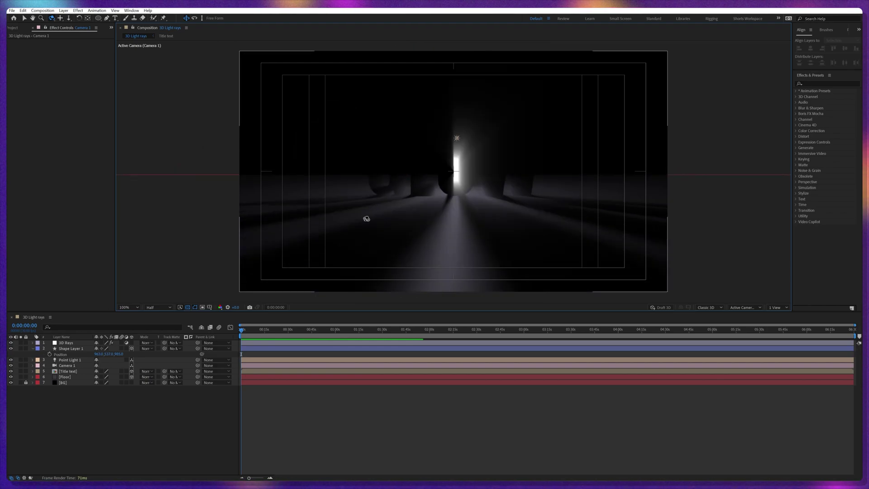
Step: Add a null object above all other layers and rename it Point light
click(66, 343)
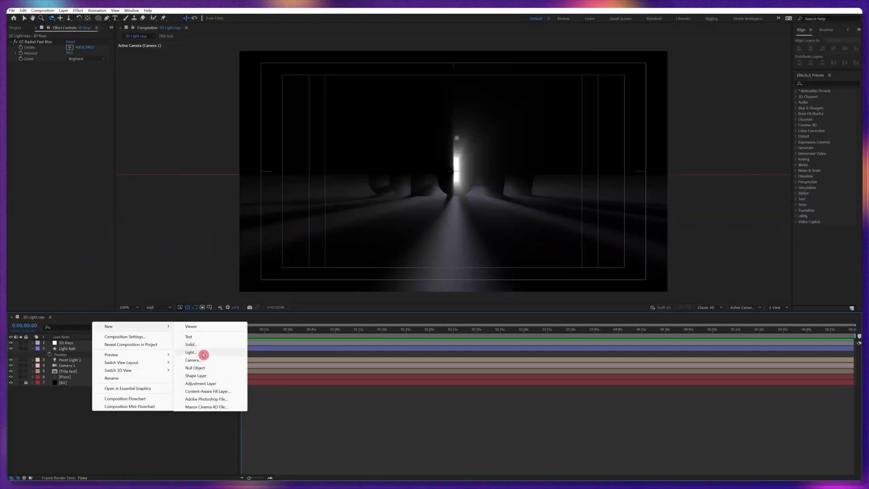
click(203, 366)
click(74, 346)
text(Point light)
Step: Give the 3D Rays blur's Center the expression thisComp.layer("Point light").toComp([0,0,0]);
click(73, 348)
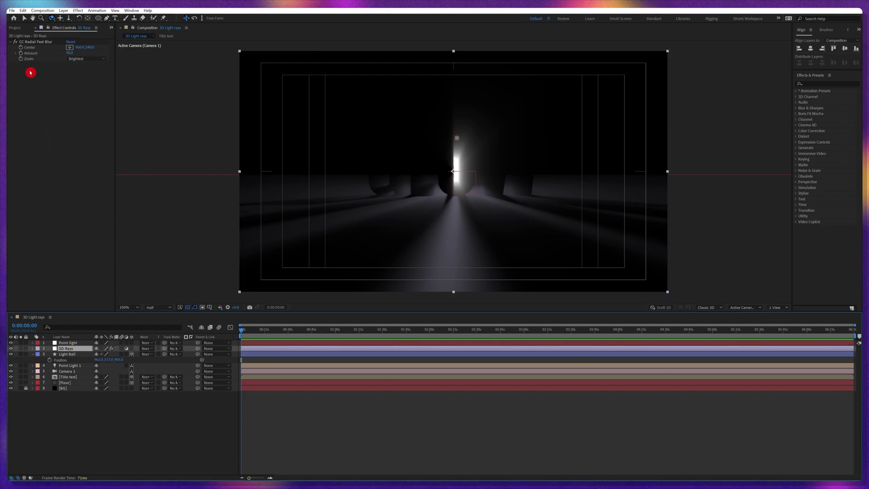
alt+click(21, 48)
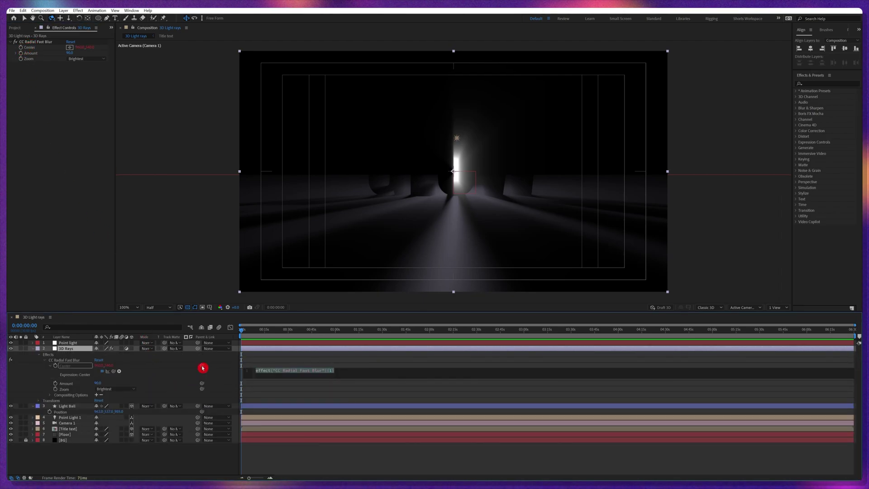
drag(203, 367, 120, 372)
drag(74, 346, 73, 345)
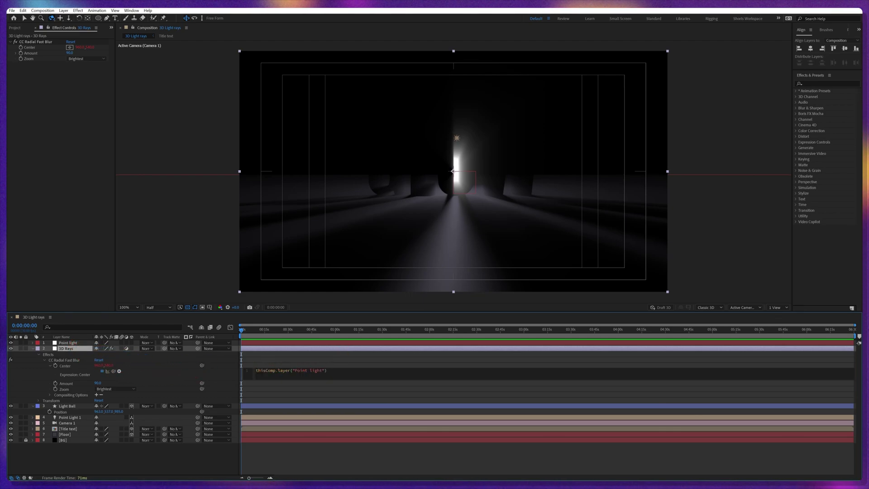
text(.)
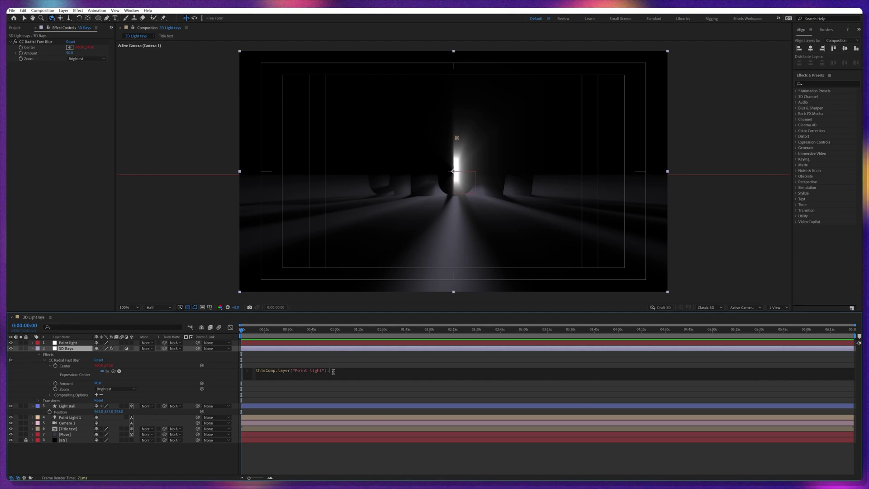
text(toComp)
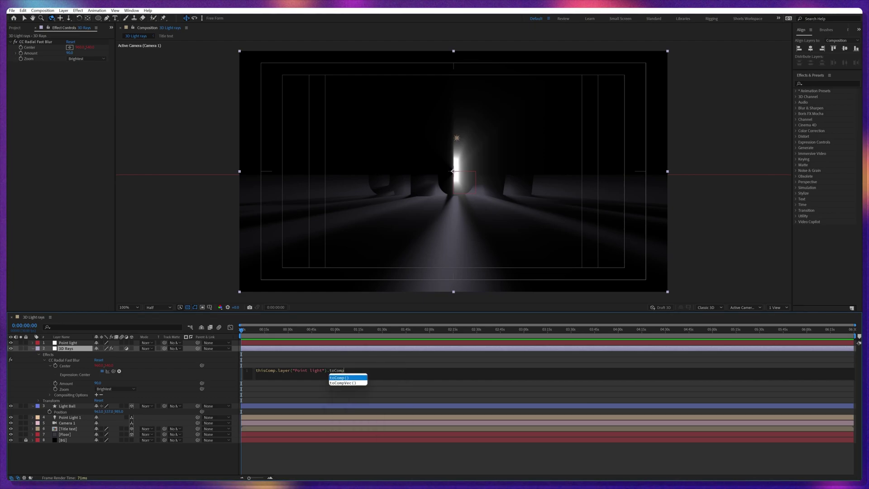
text(([)
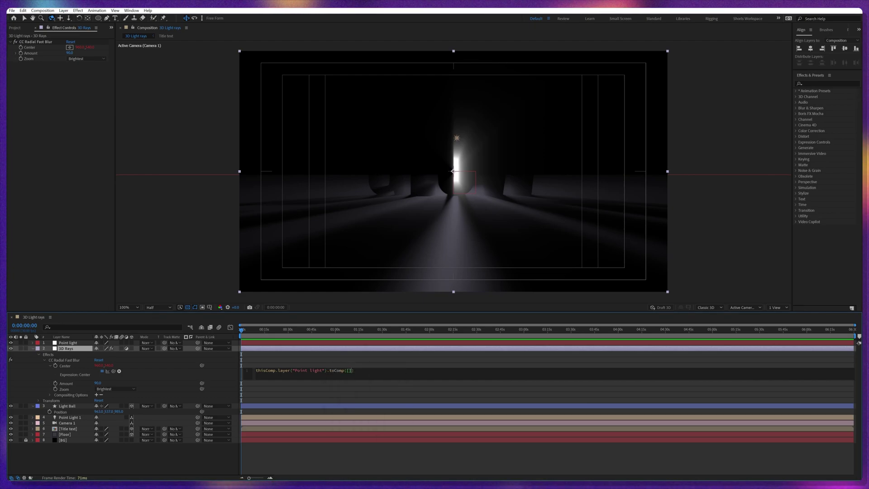
text(0,0,0)
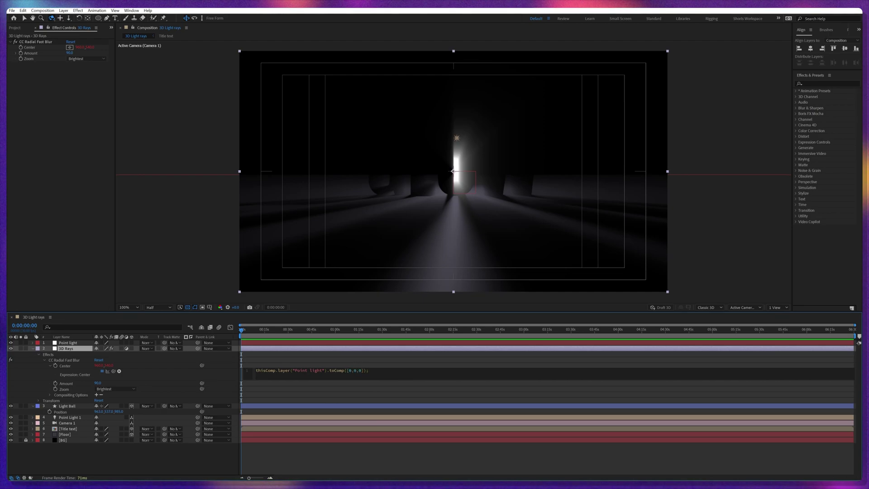
click(262, 364)
Step: Make the Point light null a 3D layer and adjust its placement in the composition
click(134, 345)
click(83, 346)
mouse_move(400, 179)
mouse_down()
mouse_move(416, 179)
mouse_move(388, 178)
mouse_move(401, 178)
mouse_up()
Step: Apply the Curves effect to the 3D Rays layer and place it above CC Radial Fast Blur
click(61, 348)
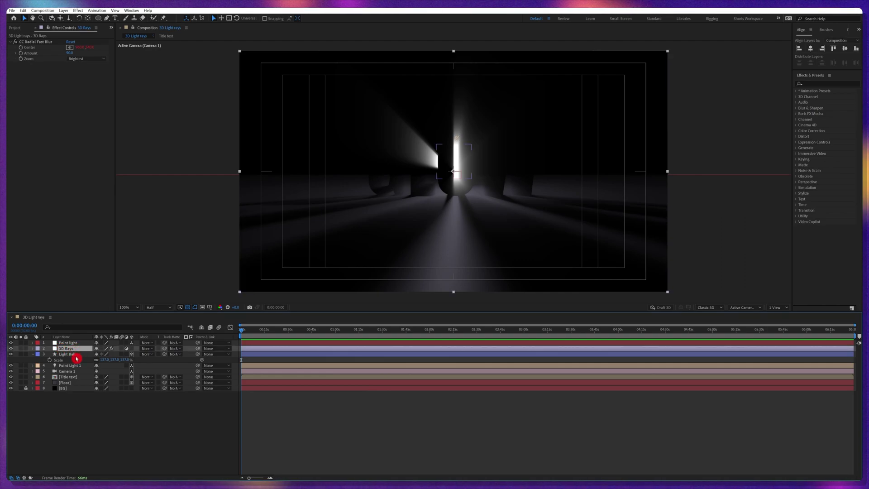
click(822, 83)
text(curv)
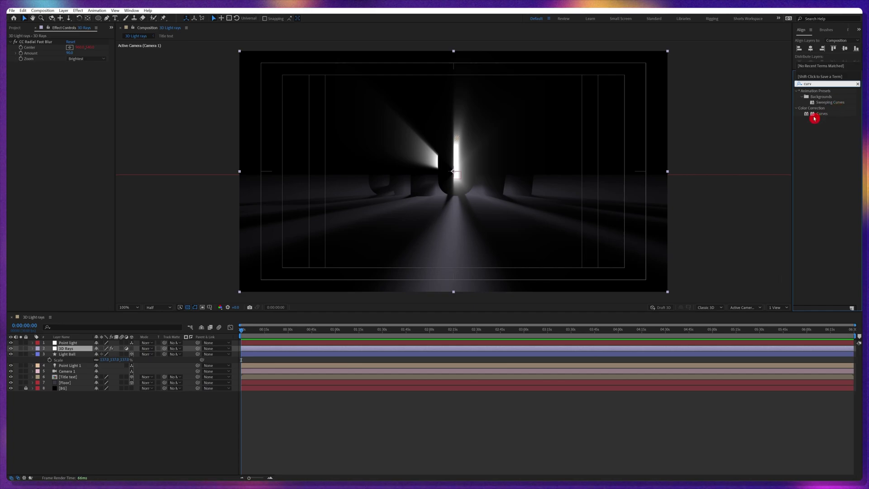
double_click(814, 117)
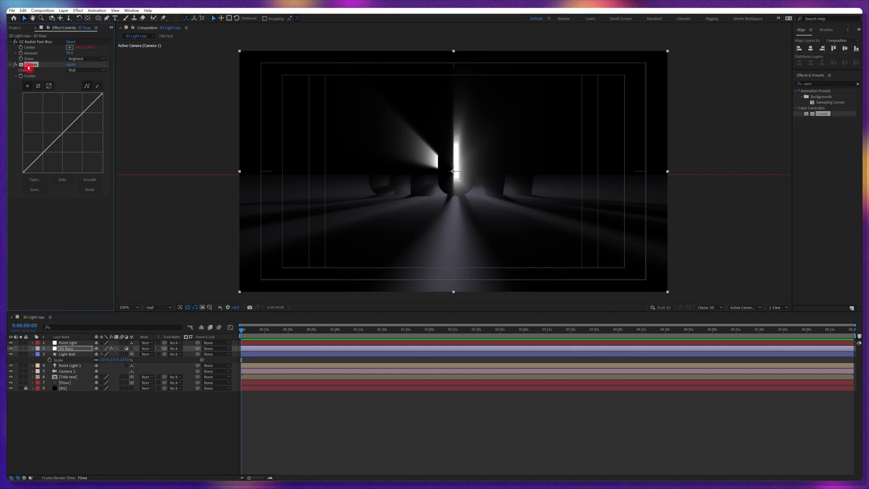
drag(43, 46, 44, 43)
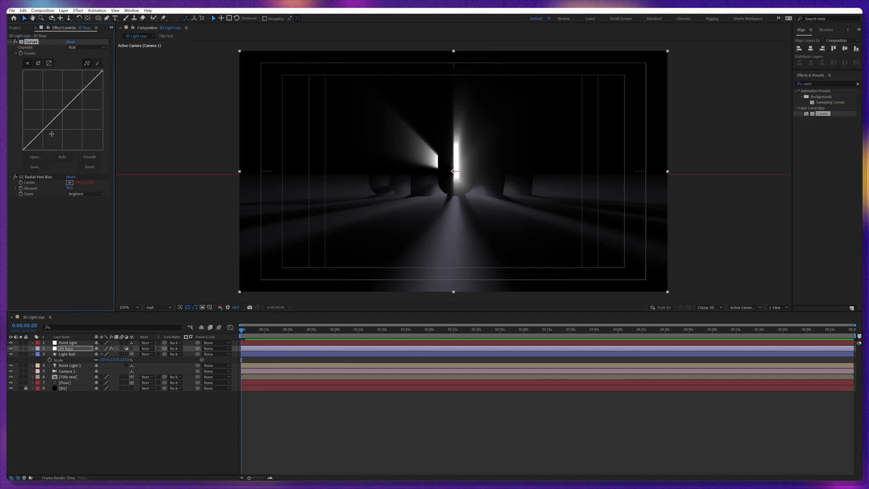
Step: Crush the shadows in the 3D Rays Curves effect and set the layer's blending mode to Screen
drag(23, 149, 54, 149)
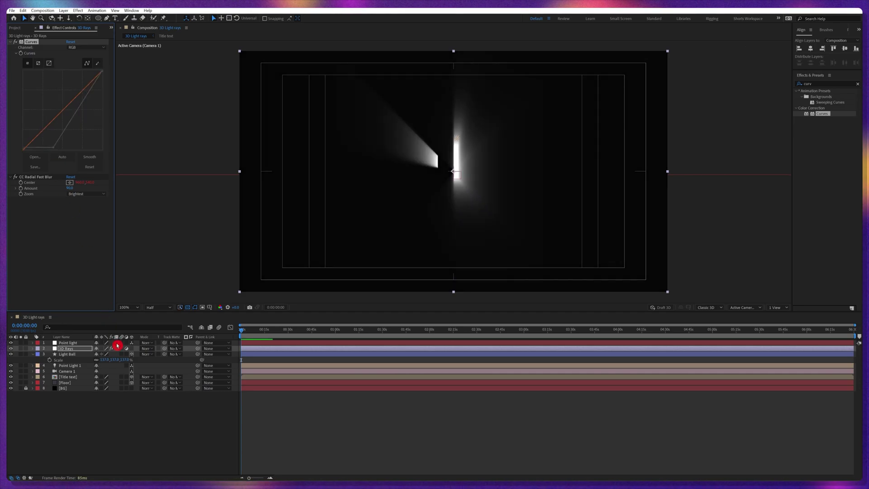
click(146, 348)
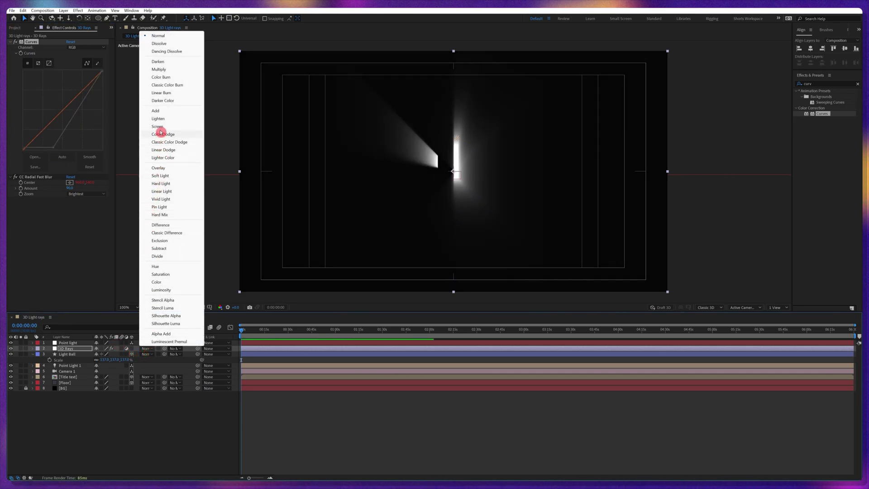
click(161, 128)
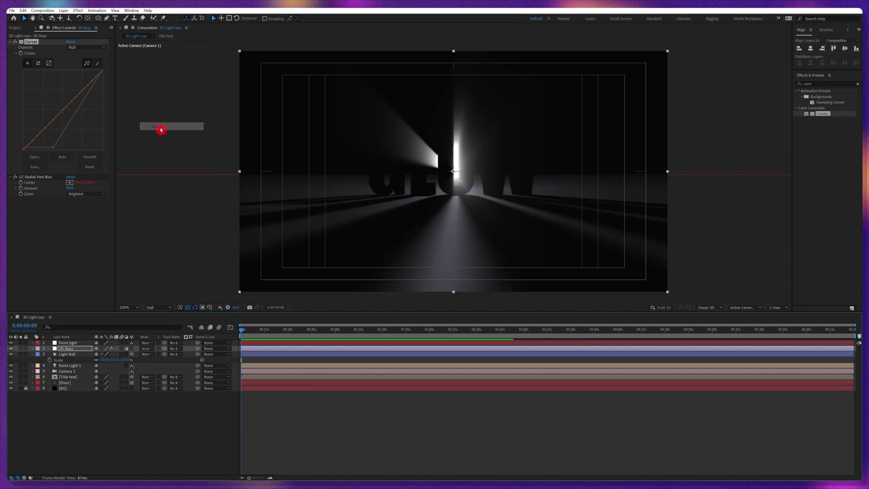
click(346, 401)
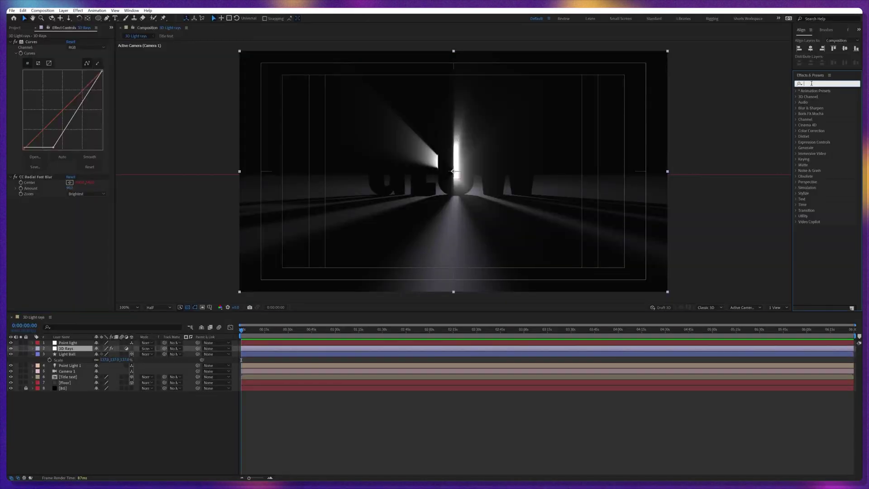
Step: Apply a second Curves effect to 3D Rays below the blur and bend its Green channel downward to tint the rays purple
text(curv)
drag(817, 114, 690, 147)
click(80, 185)
click(77, 204)
drag(49, 262, 70, 261)
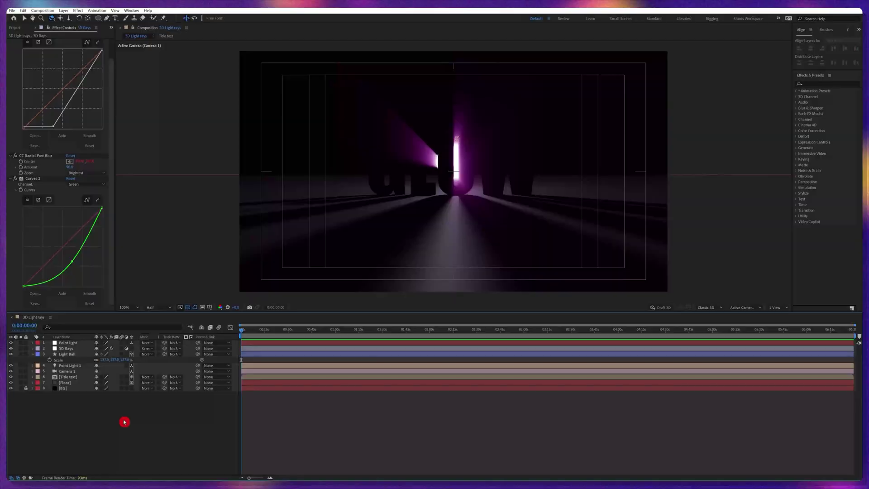
Step: Create a new black 1920 x 1080 px solid named Fractal Noice
right_click(124, 422)
mouse_move(158, 324)
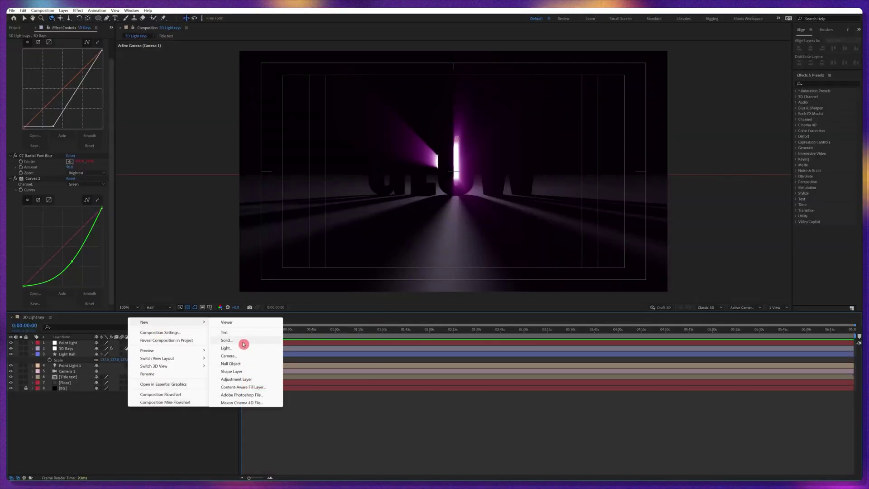
click(242, 343)
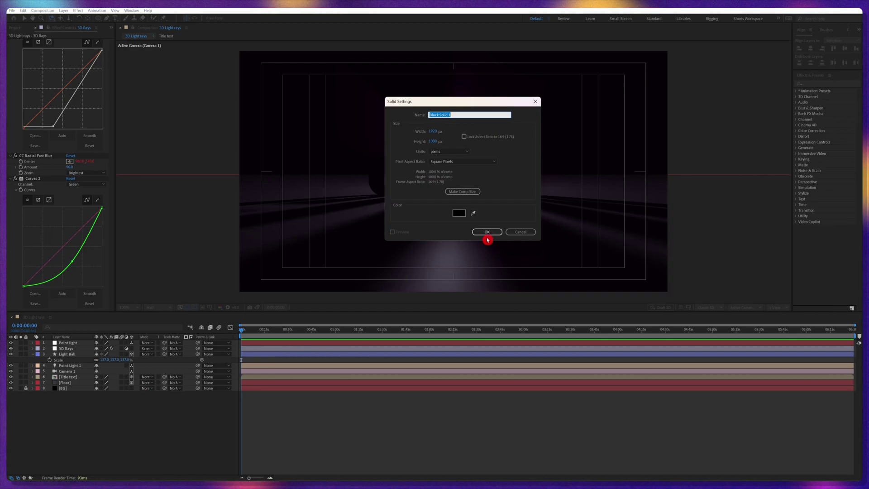
text(Fractal Noice)
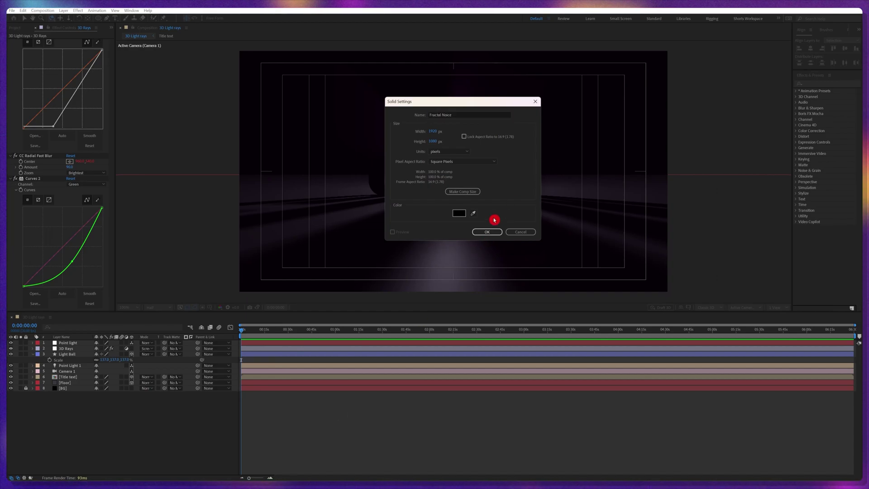
click(487, 232)
Step: Apply the Fractal Noise effect to the new solid and set its Fractal Type to Dynamic
click(817, 83)
text(Fract)
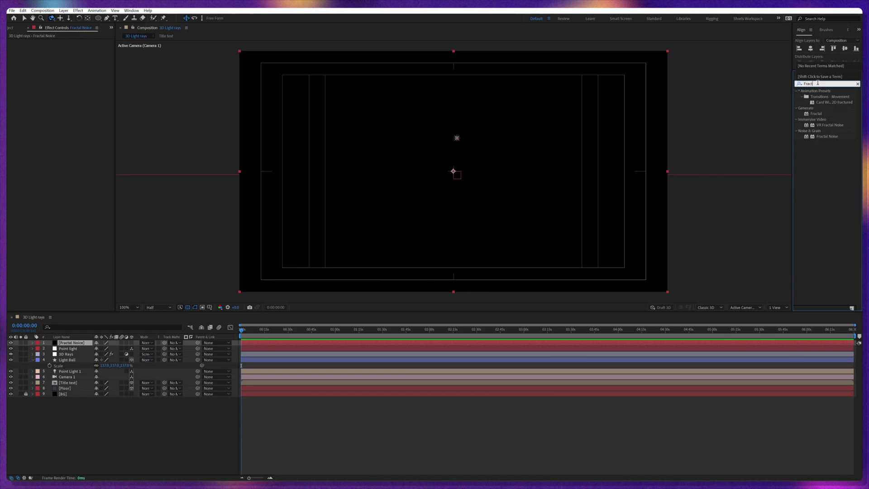
drag(826, 135, 365, 223)
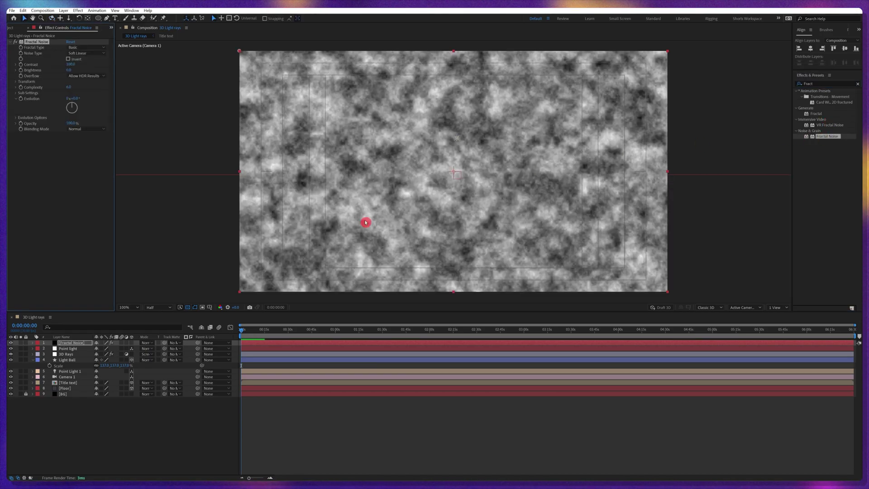
click(80, 48)
click(86, 91)
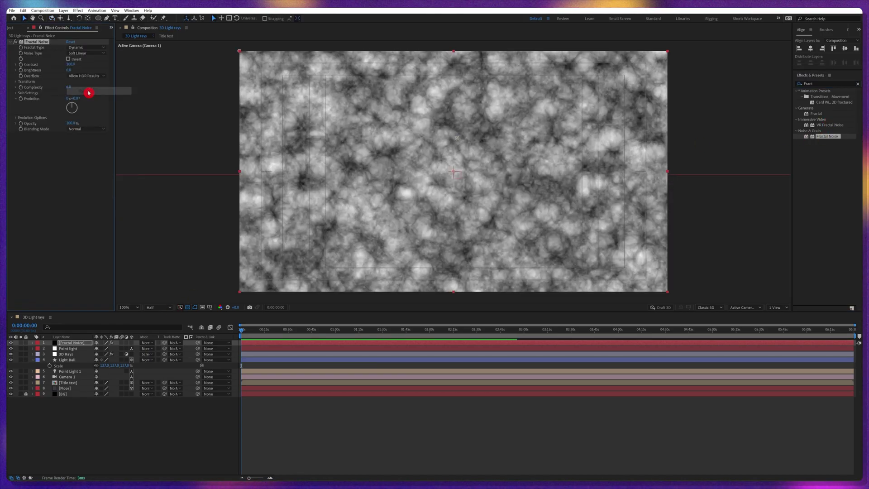
Step: Set the Fractal Noise contrast to 140 and its Sub Rotation to about 134° in the Sub Settings
click(71, 64)
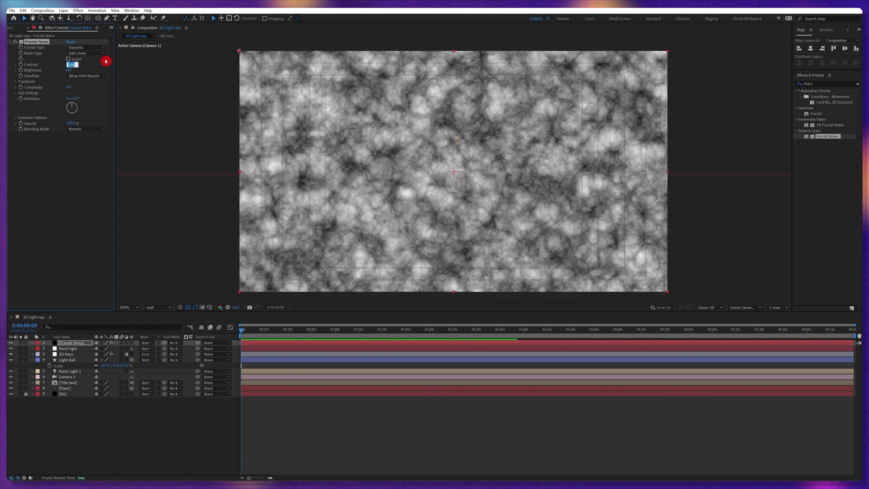
text(140)
key(Return)
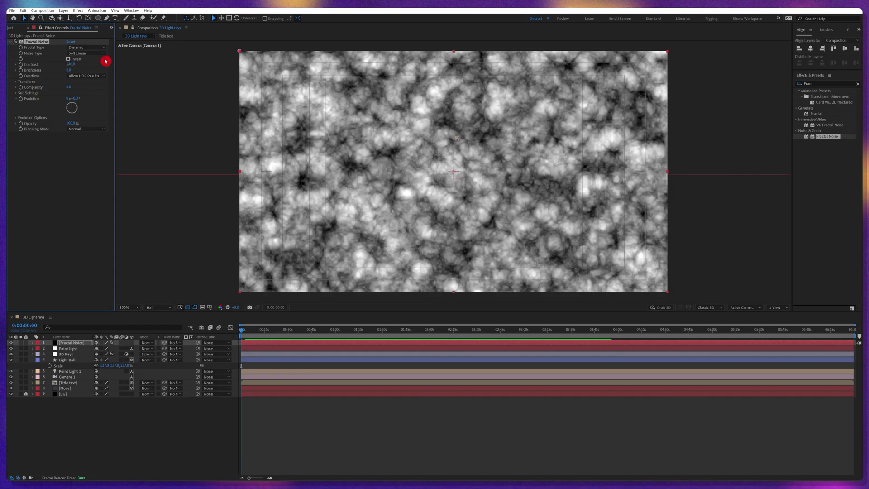
click(17, 93)
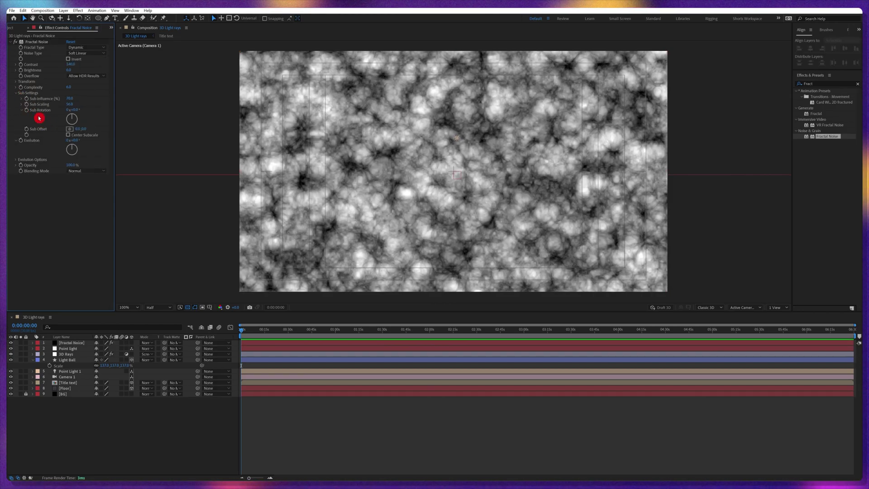
drag(74, 109, 123, 108)
click(345, 147)
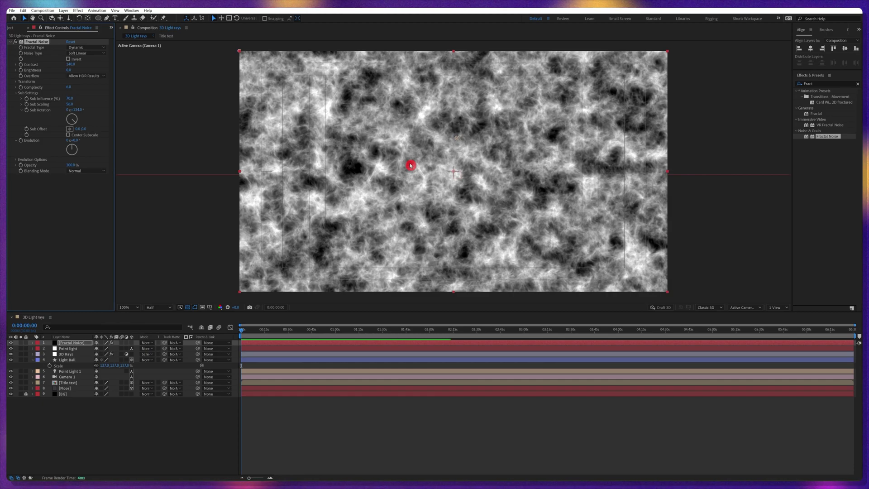
Step: Animate the Fractal Noise Evolution with the expression time*140
click(33, 342)
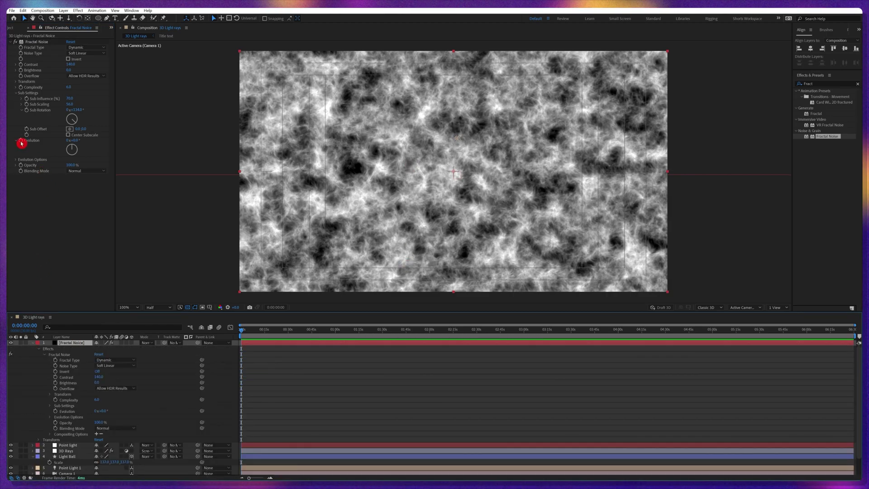
alt+click(21, 143)
text(time*)
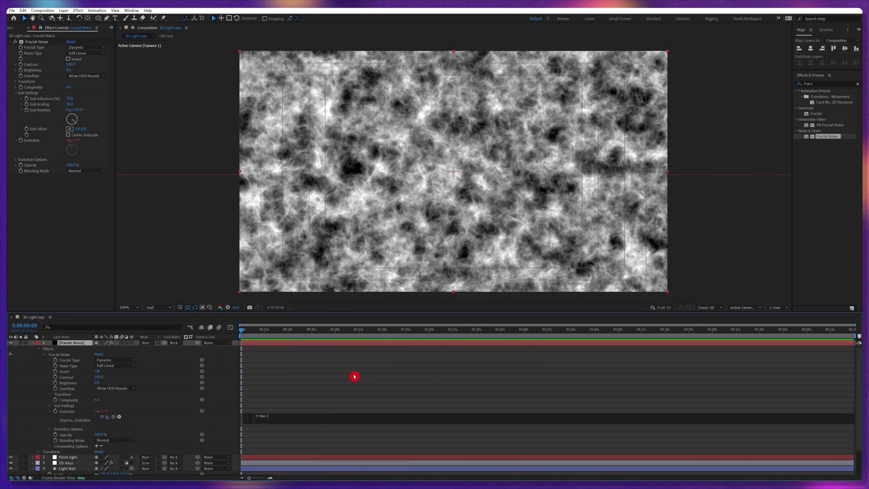
text(140)
click(355, 376)
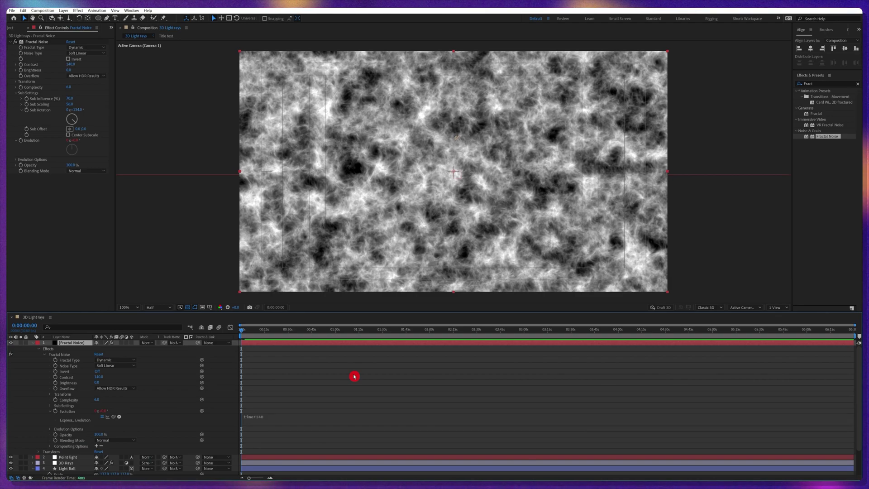
Step: Set the Fractal Noise effect's Blending Mode to None and draw a wide elliptical mask around the centre of its layer
click(85, 171)
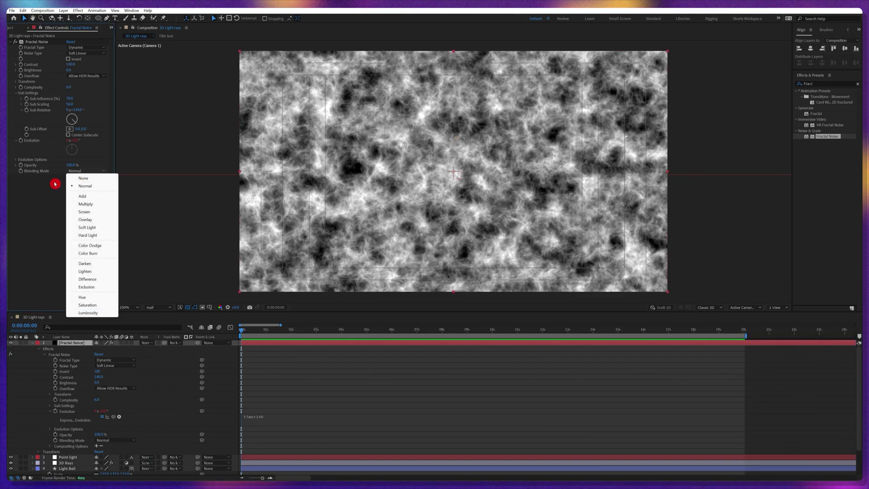
click(80, 179)
key(q)
drag(331, 140, 591, 200)
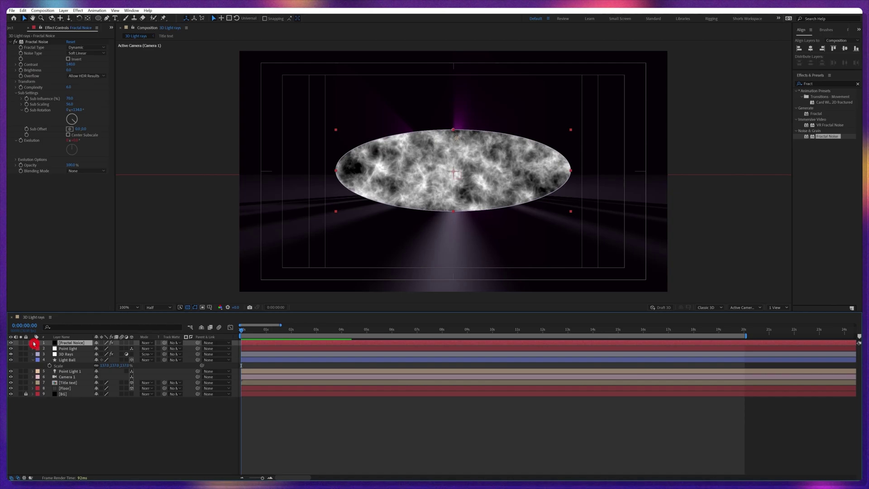
Step: Feather the elliptical mask so the noise fades out softly around its edge
click(38, 354)
click(39, 349)
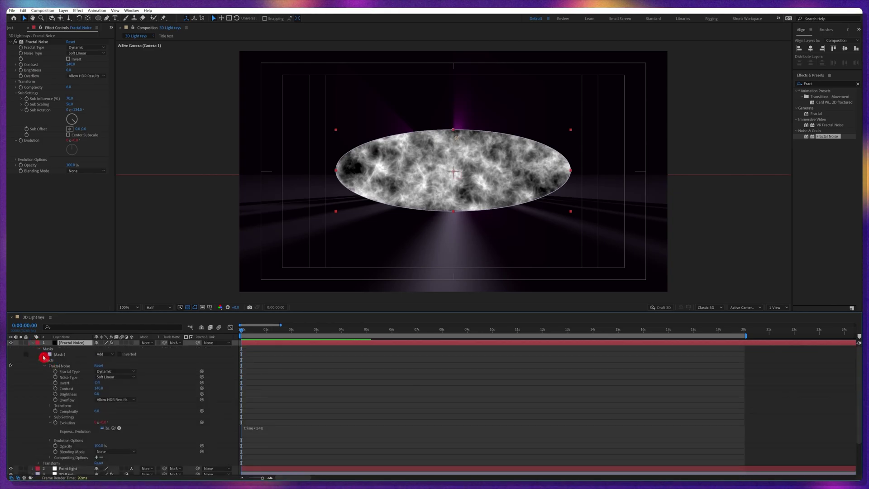
click(44, 355)
click(114, 365)
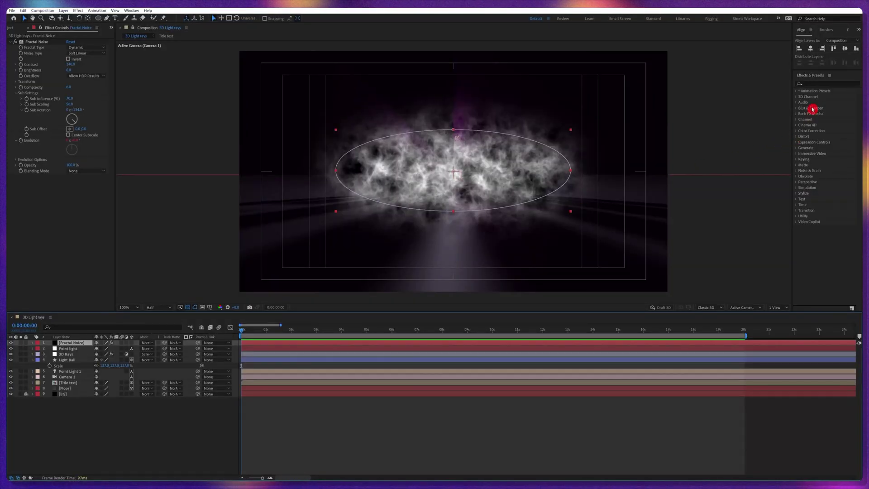
Step: Apply the Solid Composite effect to the fractal noise layer and set its colour to black
click(808, 85)
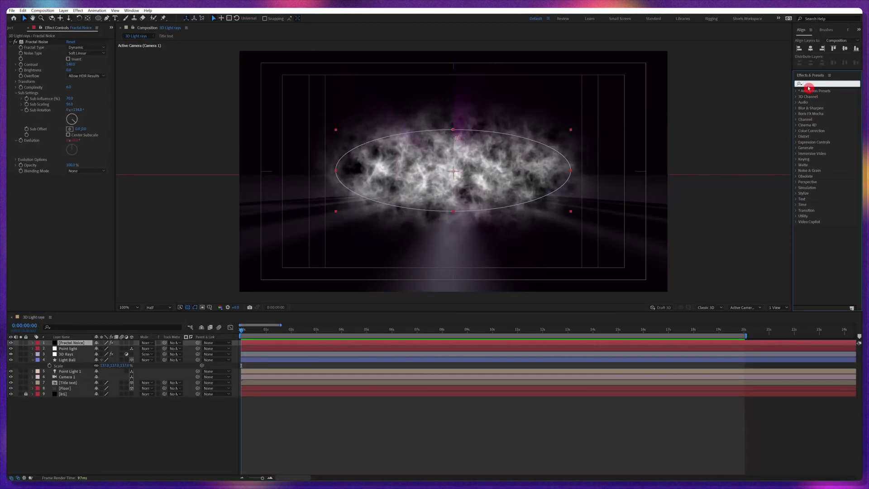
text(sol)
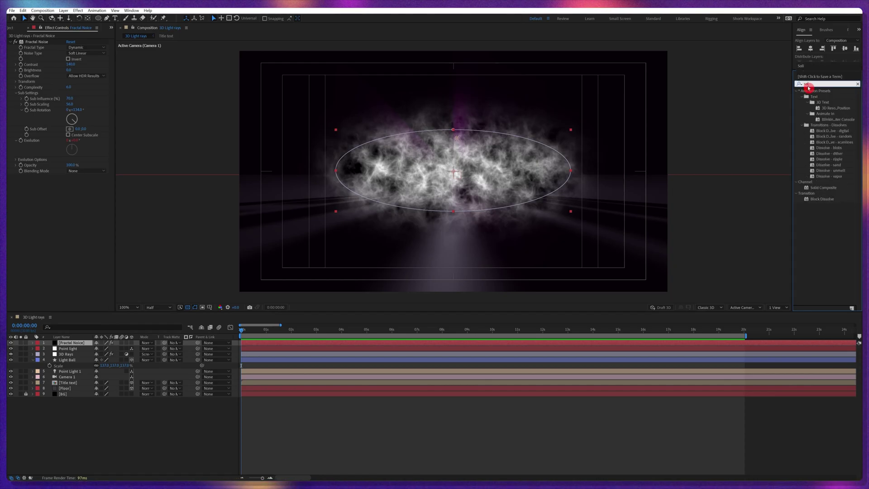
drag(821, 188, 101, 225)
click(69, 187)
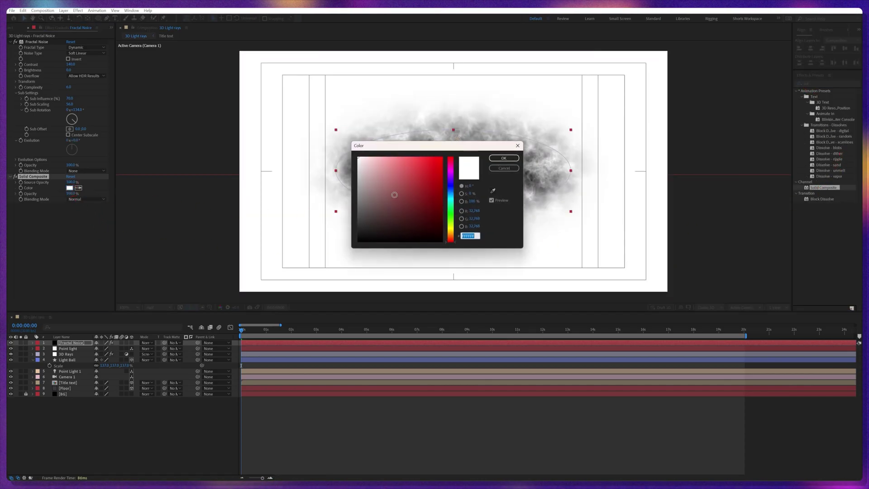
click(502, 159)
Step: Apply a Curves effect to the fractal noise layer and bend its Green channel downward to tint the smoke purple
click(807, 84)
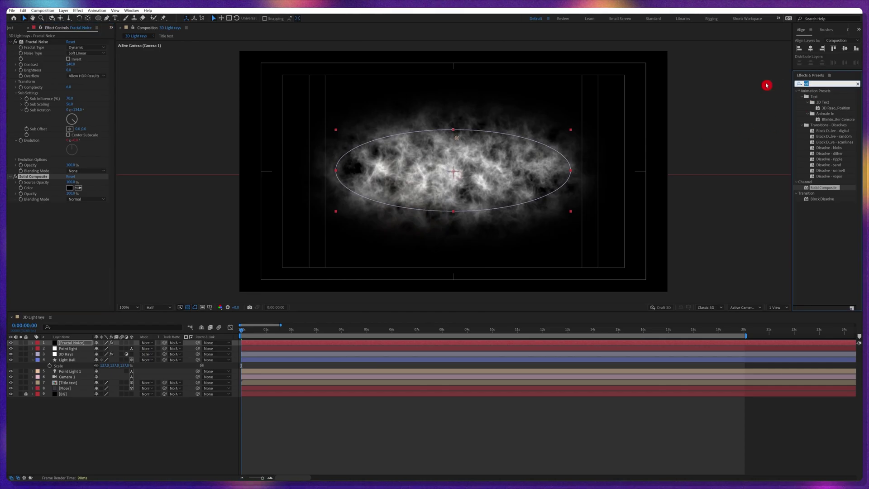
text(Curv)
double_click(820, 113)
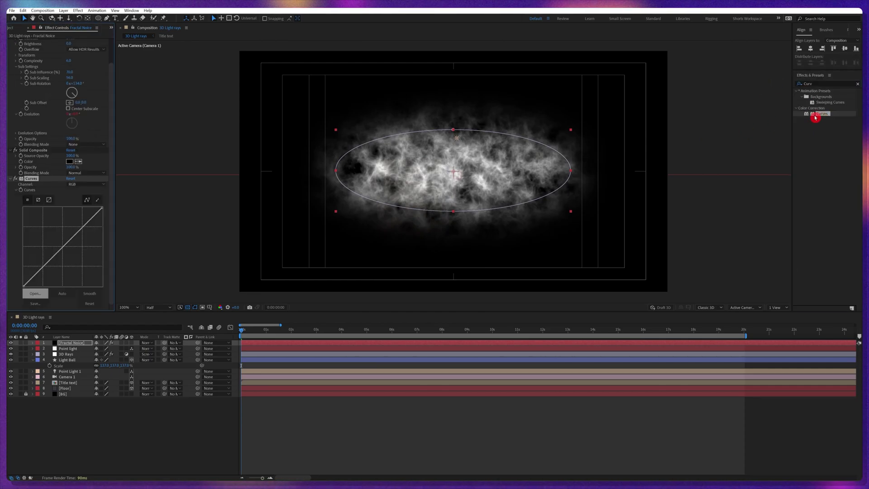
click(77, 186)
click(82, 208)
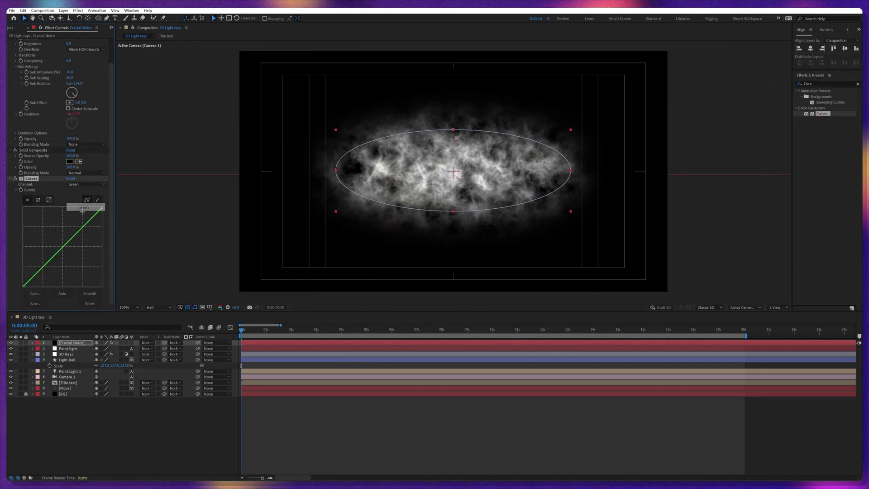
drag(70, 243, 80, 253)
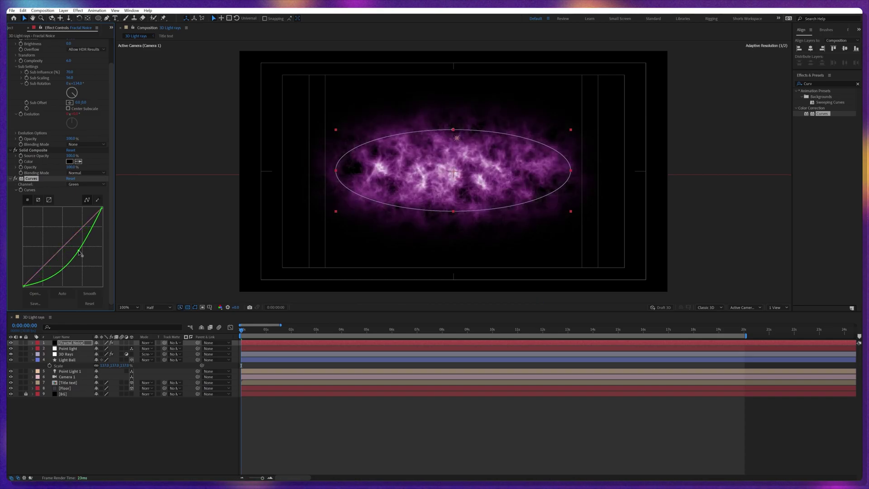
click(164, 234)
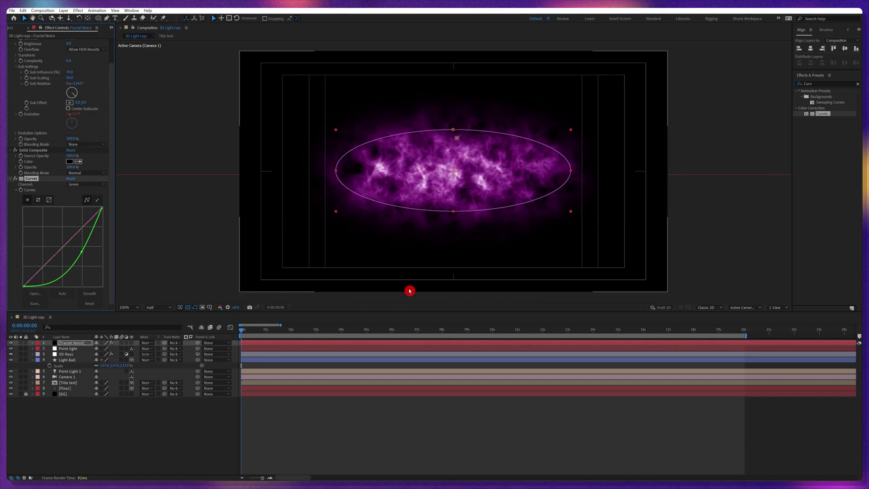
Step: Set the fractal noise layer's blending mode to Screen
click(289, 411)
click(86, 342)
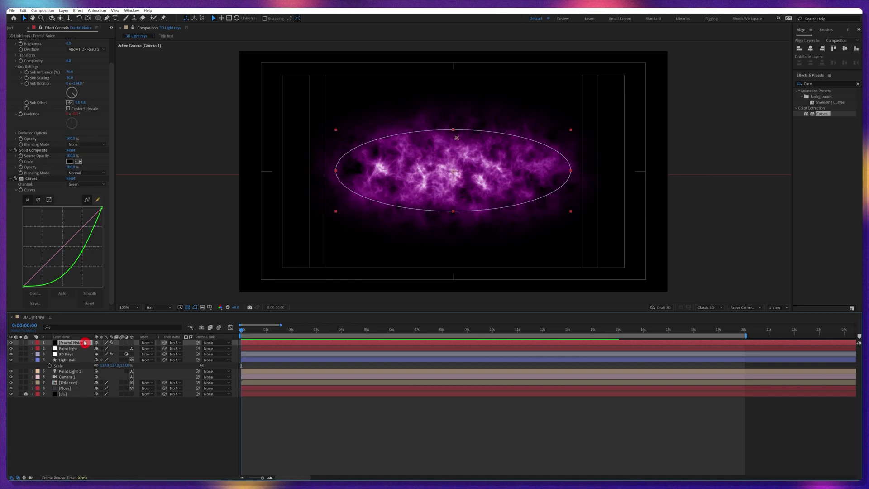
click(144, 346)
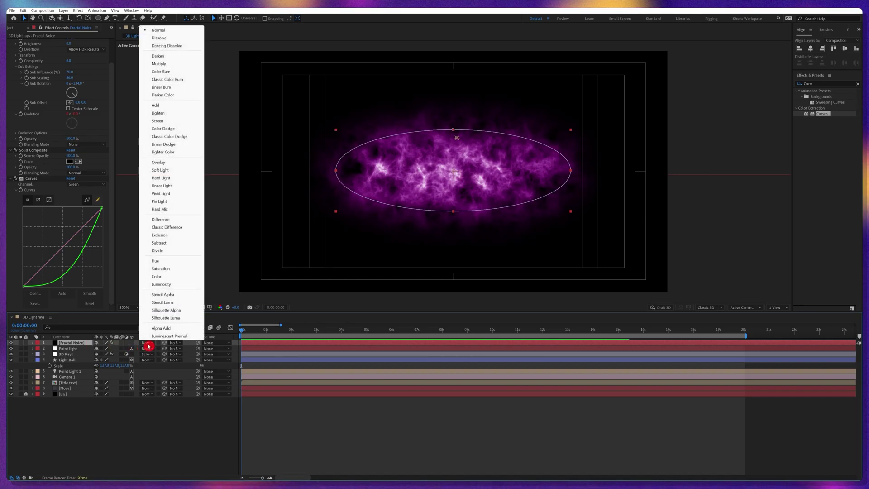
click(167, 121)
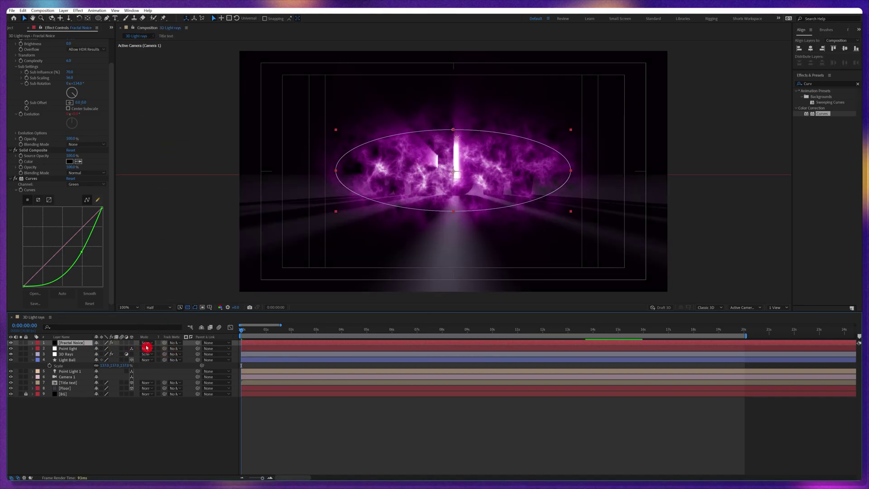
Step: Make the fractal noise layer 3D and turn off Accepts Lights in its Material Options
click(131, 343)
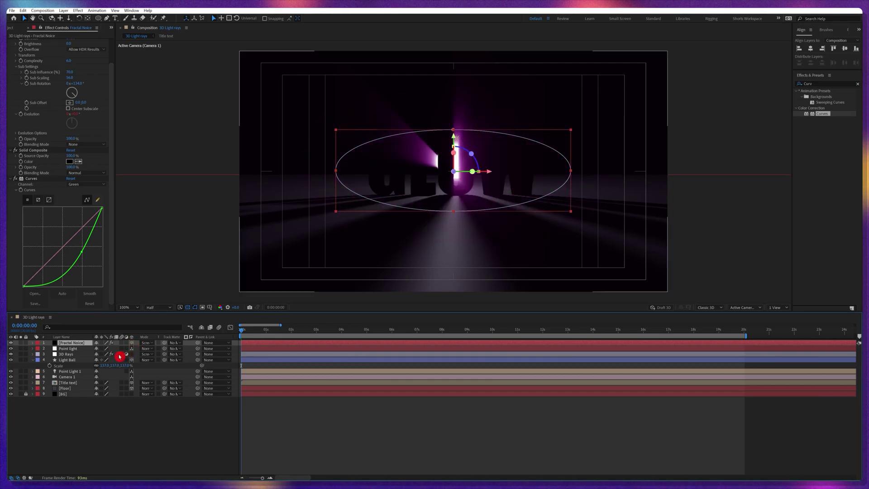
key(a)
key(a)
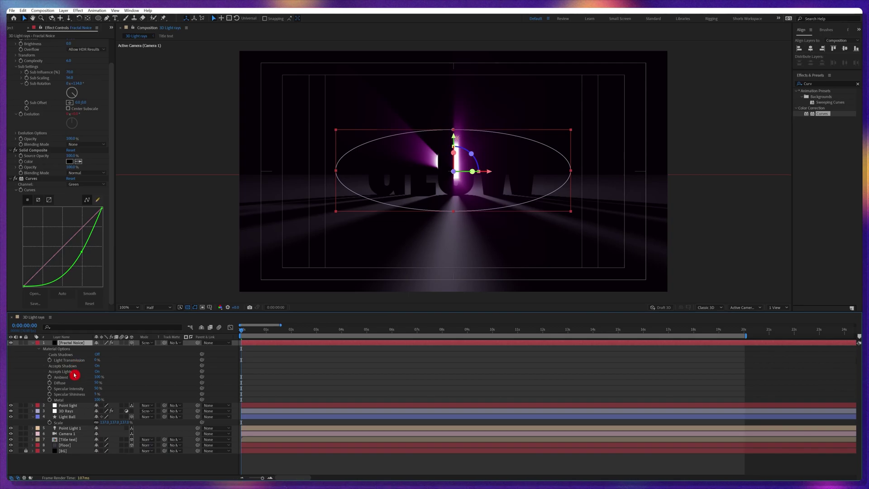
click(97, 371)
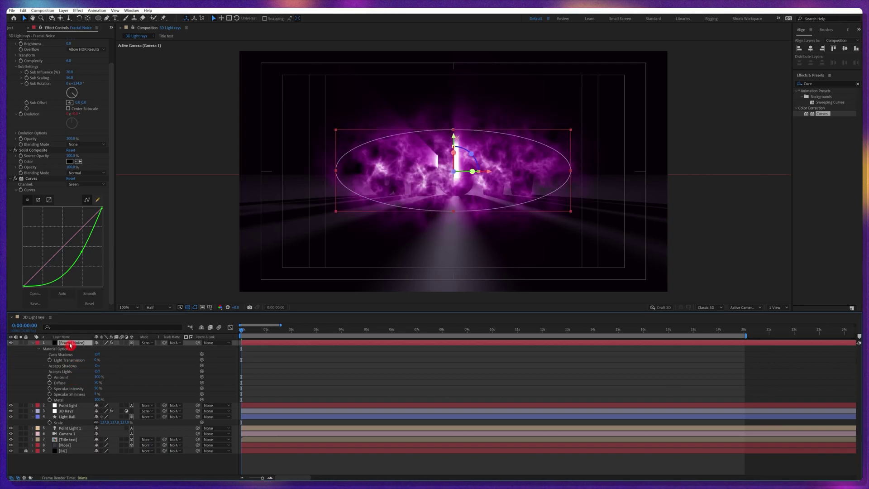
Step: Move the fractal noise layer directly below Title text in the layer stack and push it back along Z behind the word
drag(84, 445, 84, 443)
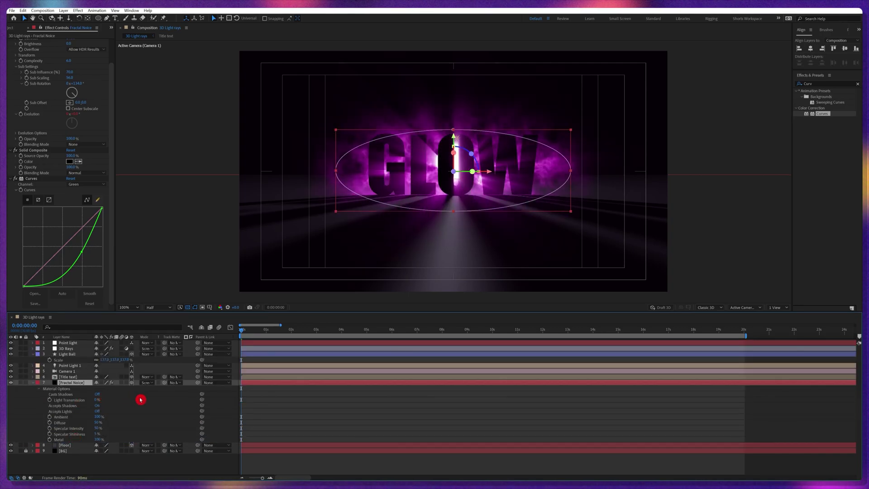
key(p)
drag(118, 389, 156, 394)
click(409, 239)
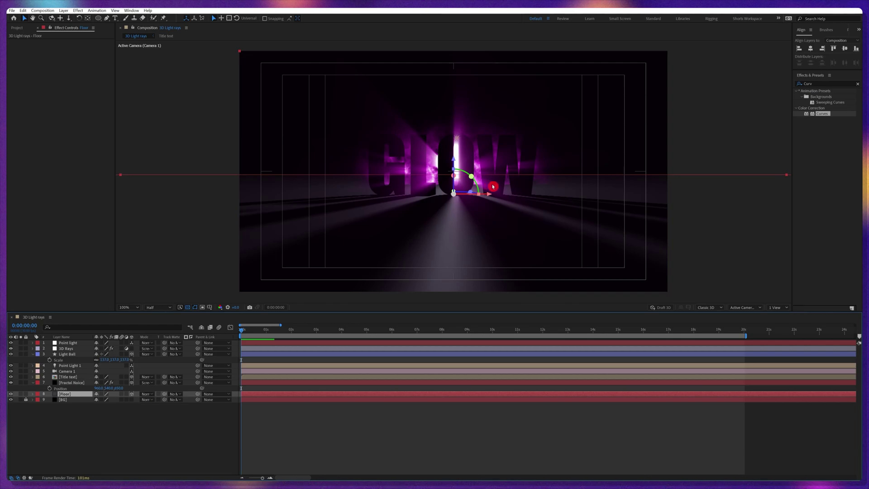
Step: Set the Floor layer's blending mode to Screen
click(448, 145)
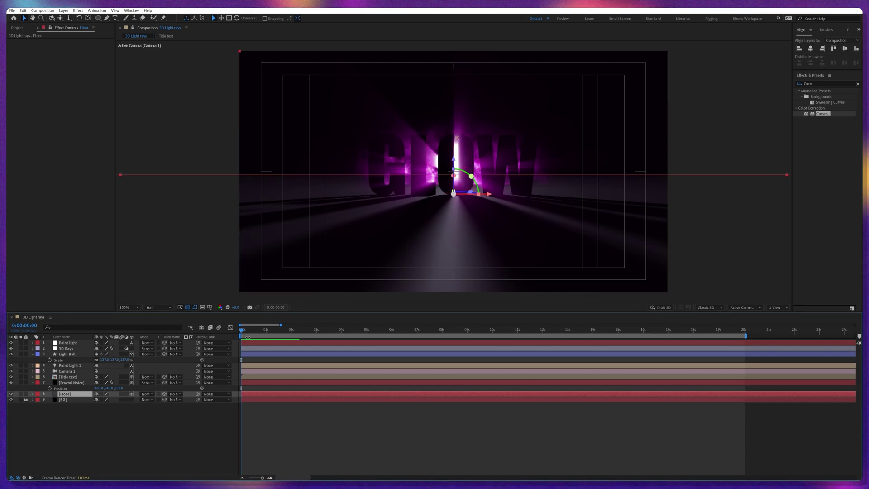
click(67, 400)
click(147, 394)
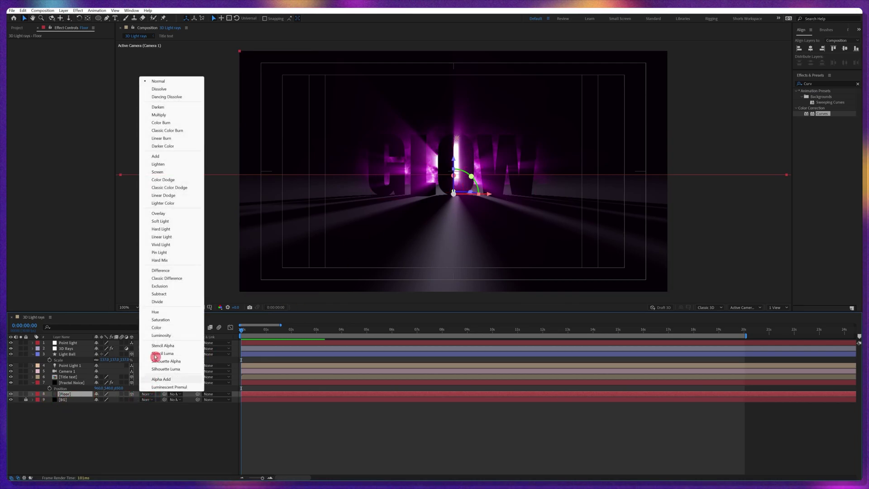
click(159, 172)
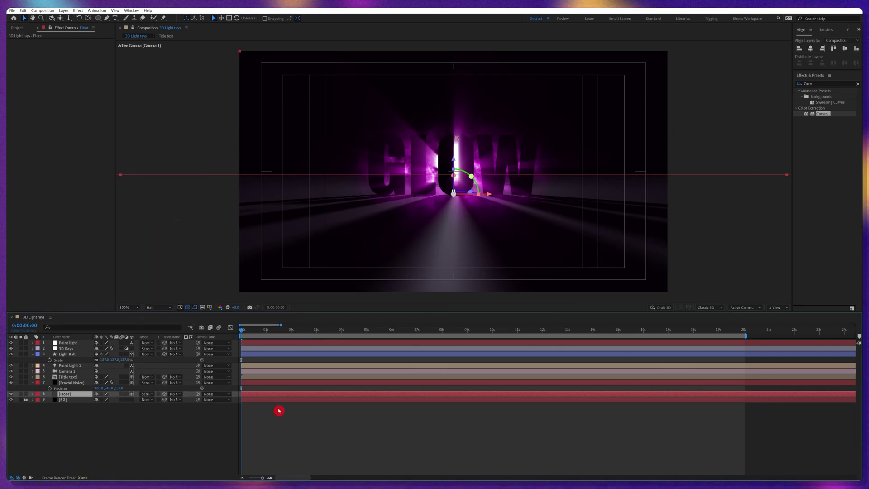
Step: Push the fractal noise layer farther back to a Z position of about 916 and raise it slightly behind the word
click(71, 383)
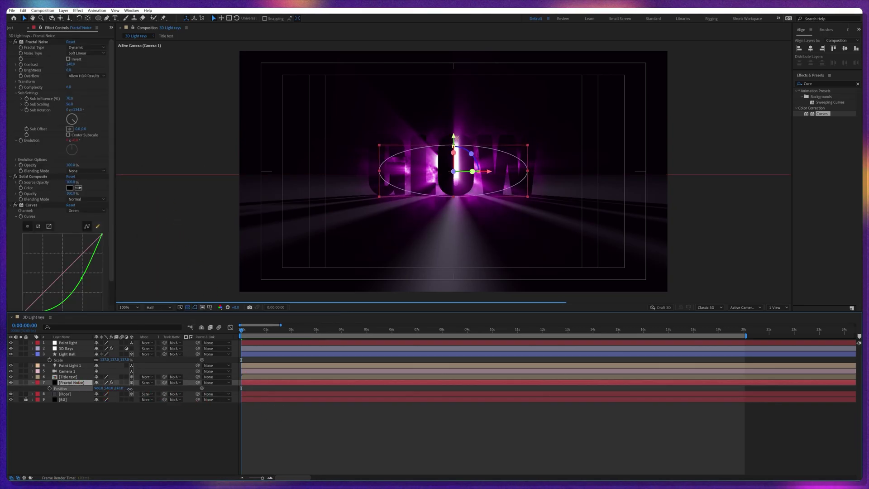
drag(454, 138, 453, 127)
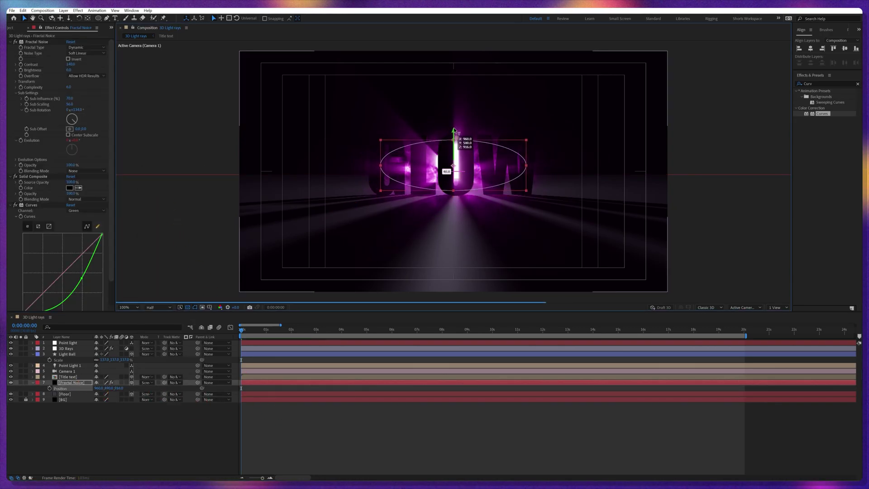
click(344, 419)
Step: Duplicate the fractal noise layer, shift the copy up and left behind the G, and scale it to about 129%
click(72, 382)
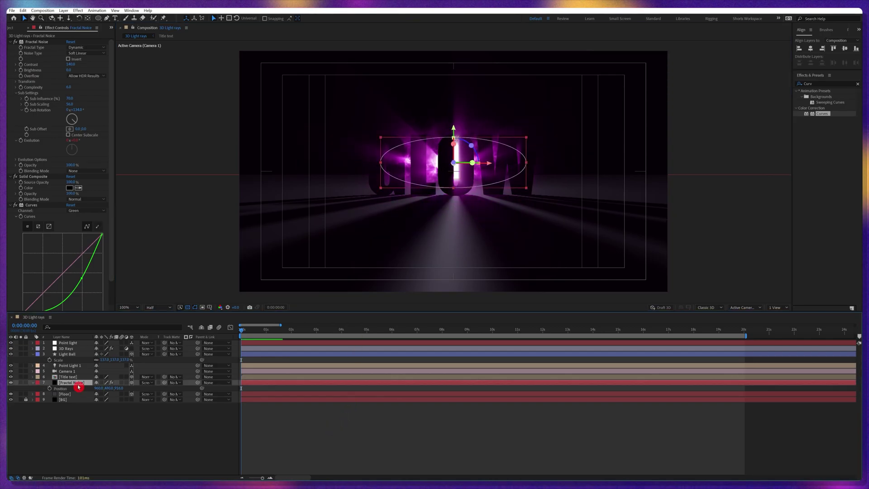
key(ctrl+d)
drag(472, 163, 392, 168)
key(s)
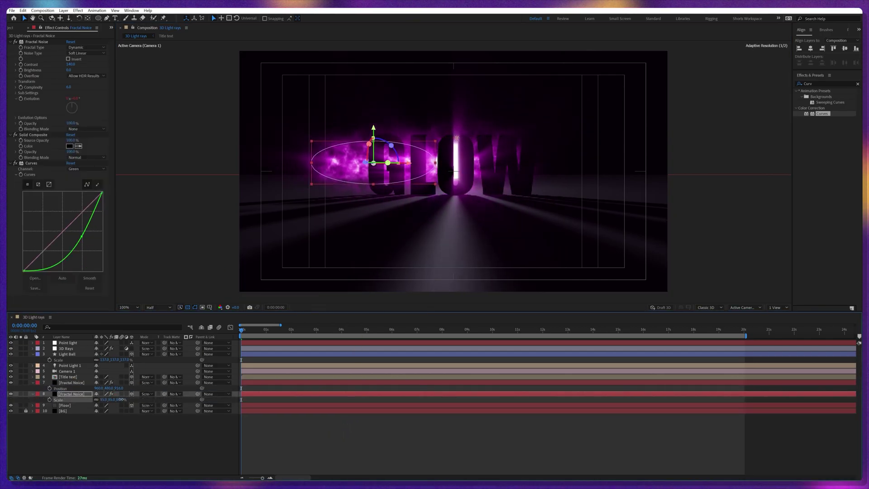
drag(104, 400, 117, 400)
drag(373, 129, 373, 113)
Step: Change the noise pattern in the fractal noise copy behind the G, setting its Fractal Noise scale to about 140
click(46, 103)
click(17, 93)
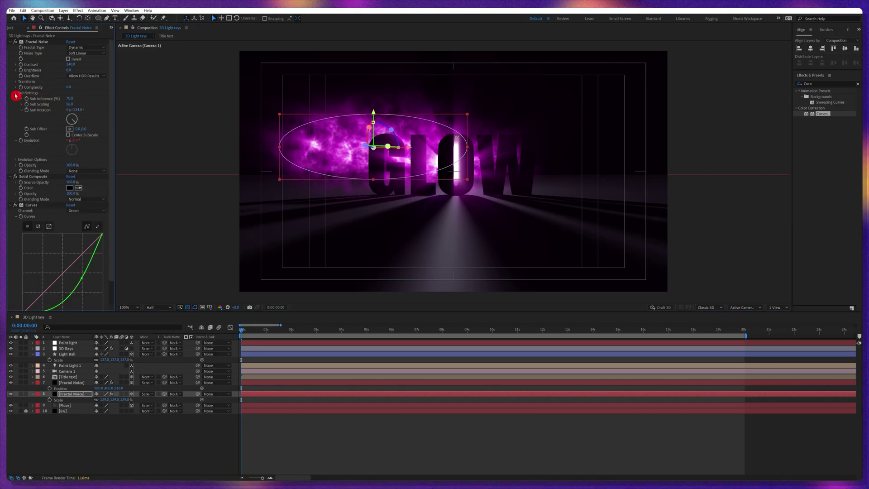
click(17, 81)
click(22, 100)
mouse_move(42, 109)
mouse_down()
mouse_move(60, 110)
mouse_move(43, 109)
mouse_up()
click(16, 82)
click(16, 93)
Step: Duplicate the fractal noise copy, then move the new layer behind the W, enlarging and raising it
click(70, 394)
key(ctrl+d)
drag(409, 147, 533, 140)
drag(577, 118, 640, 96)
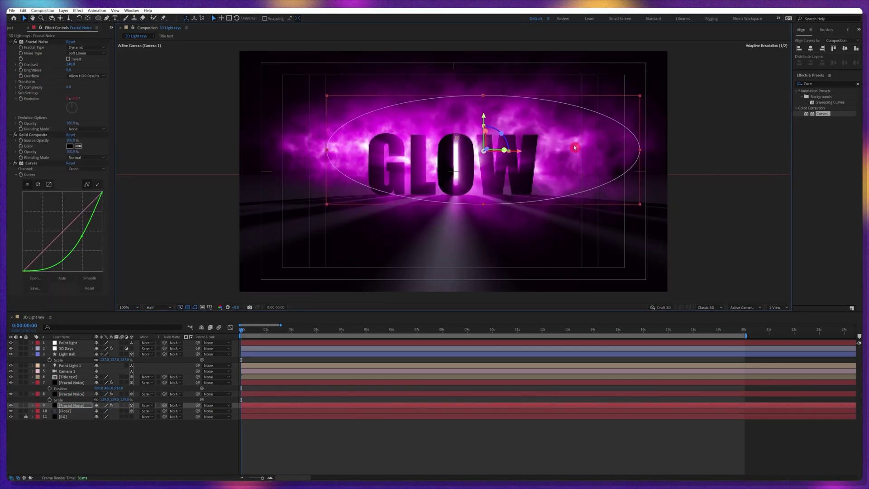
drag(576, 148, 585, 123)
Step: Increase the Fractal Noise pattern scale on the copy behind the W so its clouds become larger
click(16, 94)
click(16, 93)
click(16, 81)
click(22, 99)
drag(43, 108, 67, 108)
Step: Push the fractal noise copy behind the G back along Z, scale it to about 268% and raise it slightly
click(264, 401)
key(p)
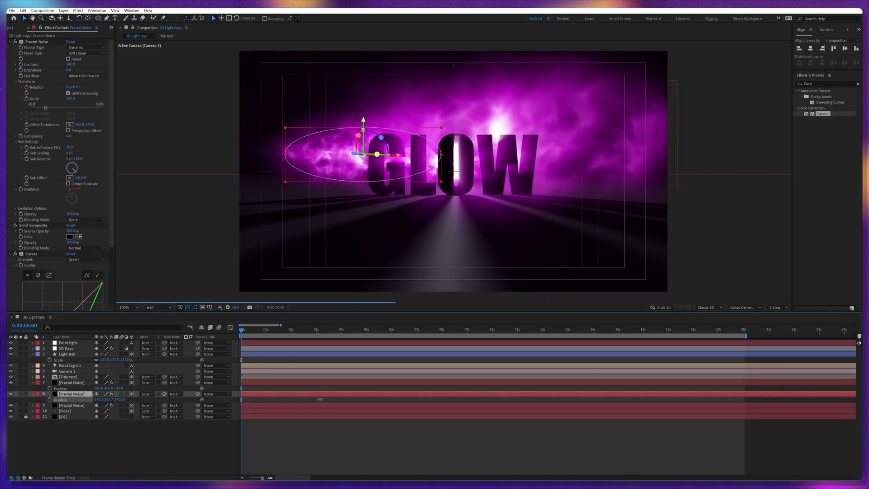
drag(436, 166, 399, 165)
key(s)
drag(123, 399, 172, 403)
drag(357, 128, 357, 114)
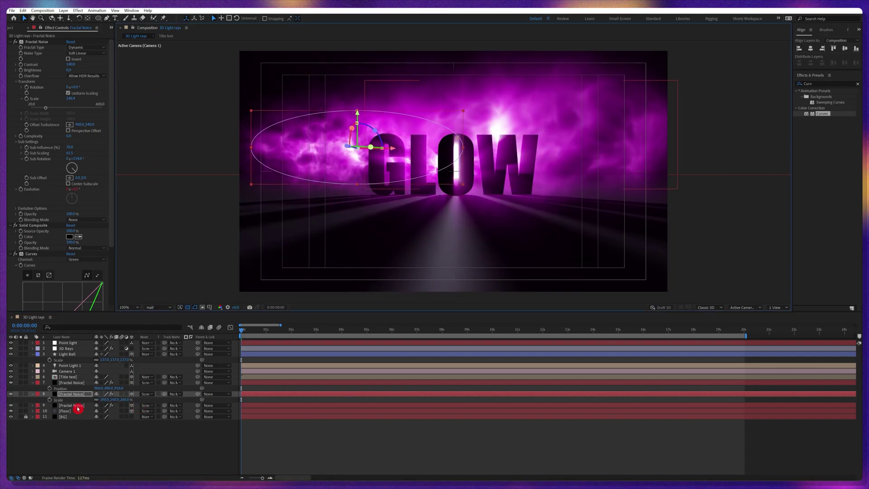
Step: Push the fractal noise copy behind the W farther back along Z, scale it to about 334% and raise it slightly
click(78, 406)
key(p)
drag(122, 411, 176, 411)
key(s)
drag(502, 110, 502, 97)
key(c)
mouse_move(362, 165)
mouse_down()
mouse_move(380, 166)
mouse_move(348, 157)
mouse_up()
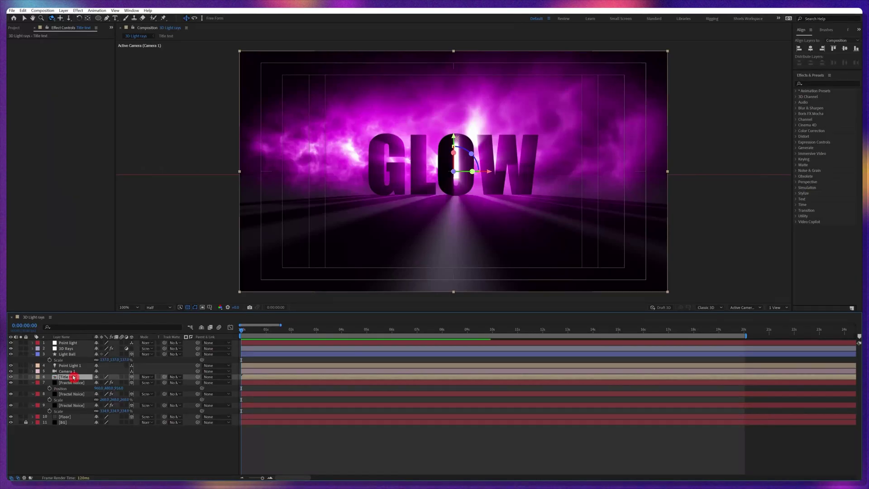
Step: Duplicate the Title text layer and move the copy directly above 3D Rays in the layer stack
key(ctrl+d)
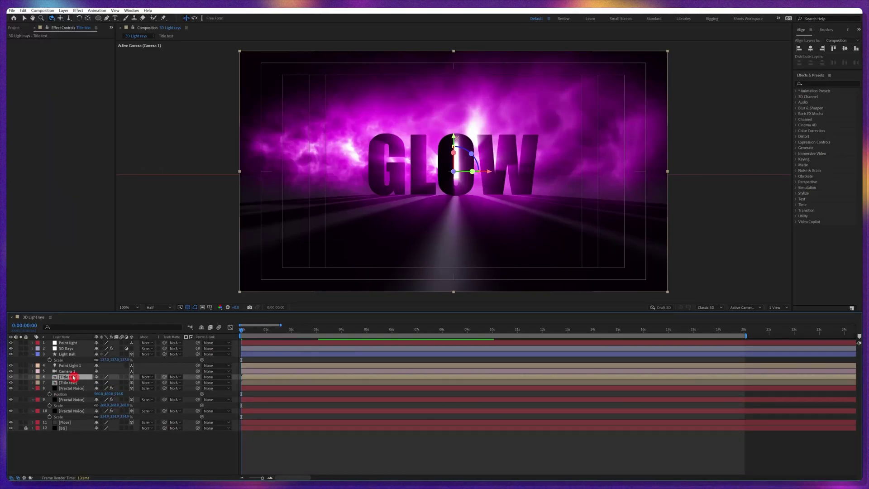
drag(72, 378, 73, 346)
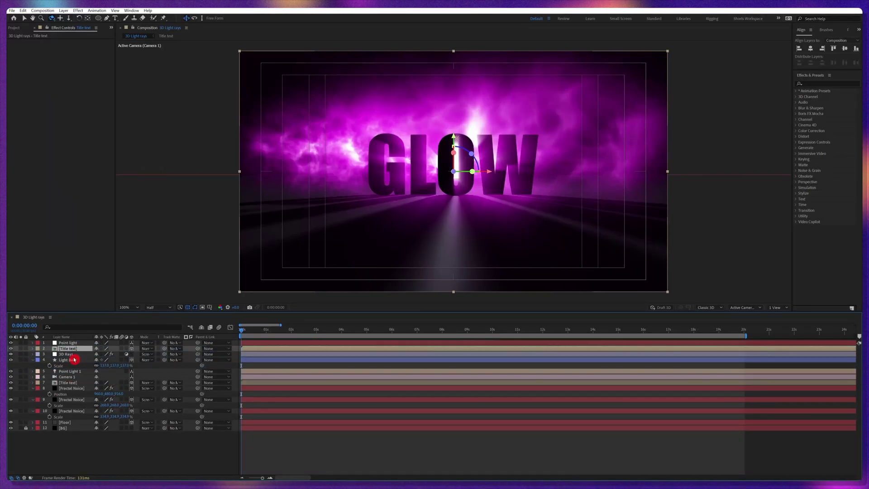
click(73, 356)
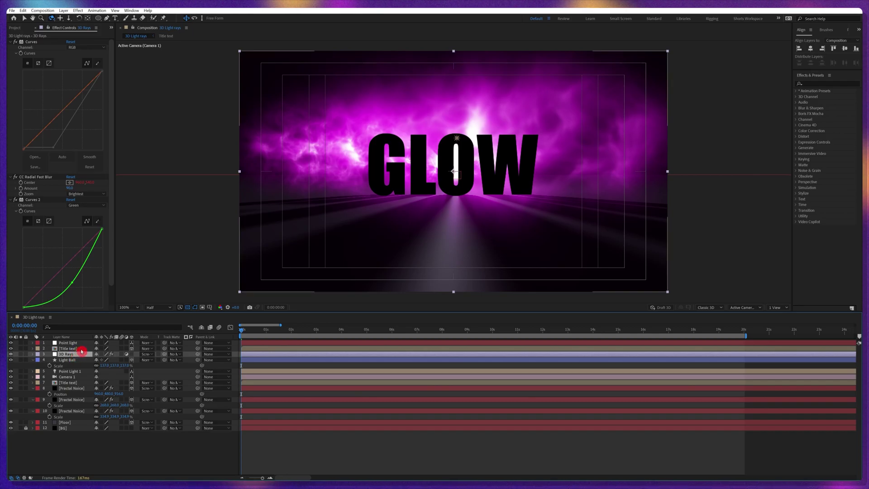
Step: Turn off Accepts Lights and Casts Shadows for the Title text copy above 3D Rays
click(67, 348)
key(a)
key(a)
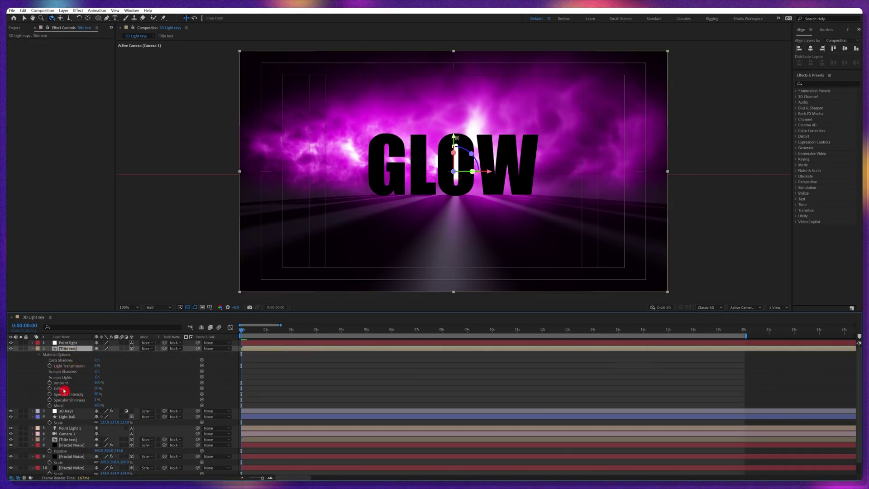
click(97, 377)
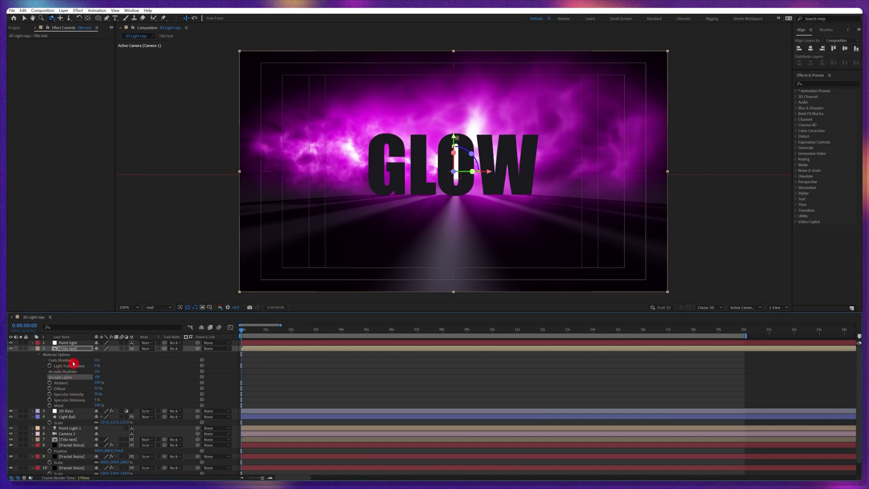
click(98, 361)
click(99, 361)
click(130, 360)
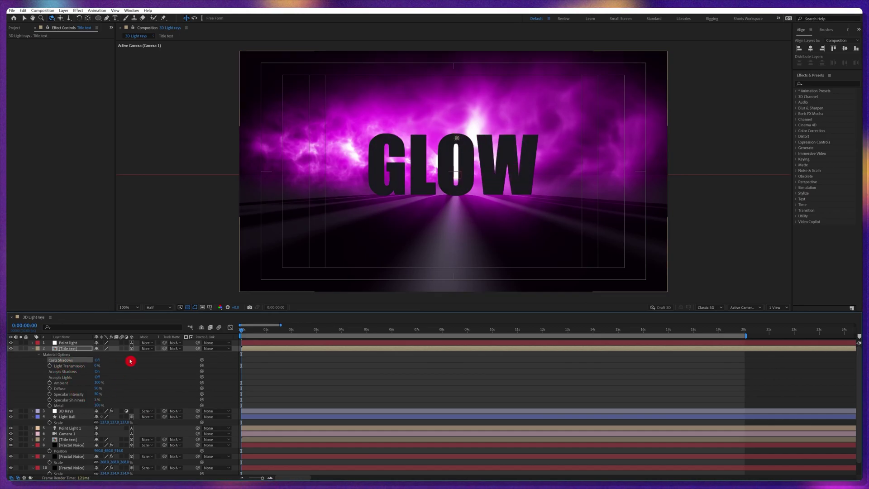
click(196, 348)
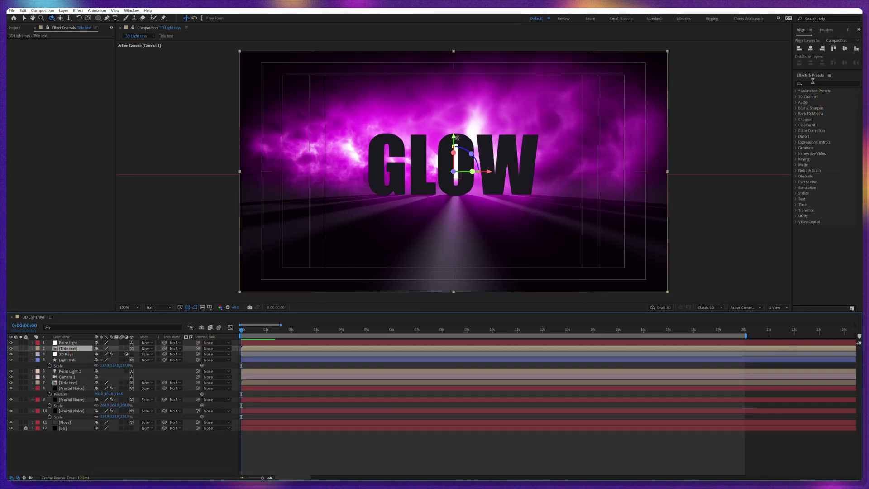
Step: Apply Bevel Alpha to the upper Title text copy with Edge Thickness 5, Light Angle 0° and Light Intensity 1
click(812, 82)
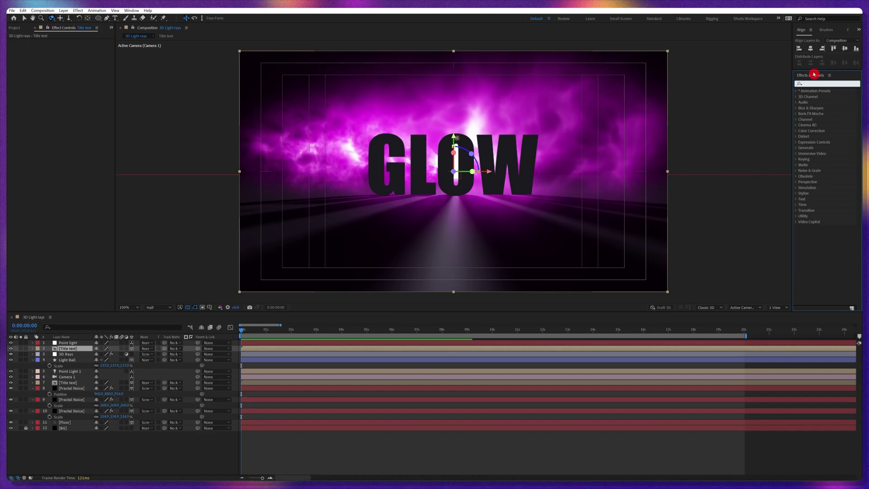
text(beve)
drag(815, 135, 70, 49)
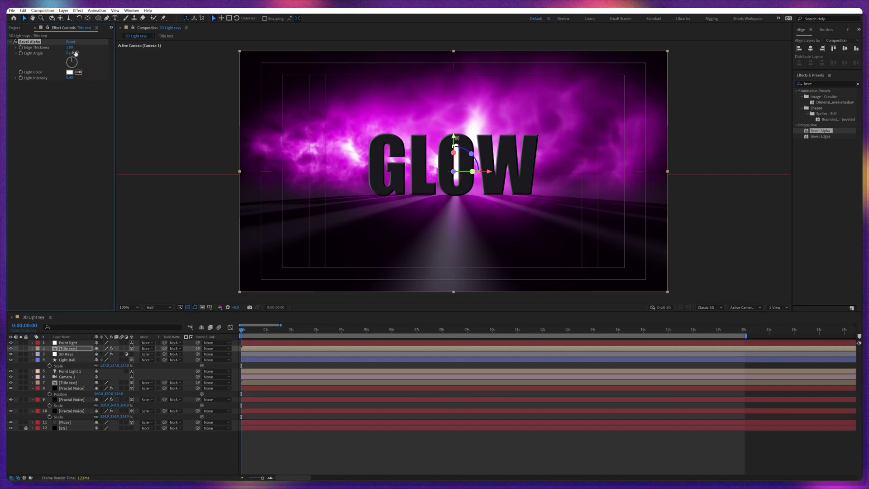
click(87, 131)
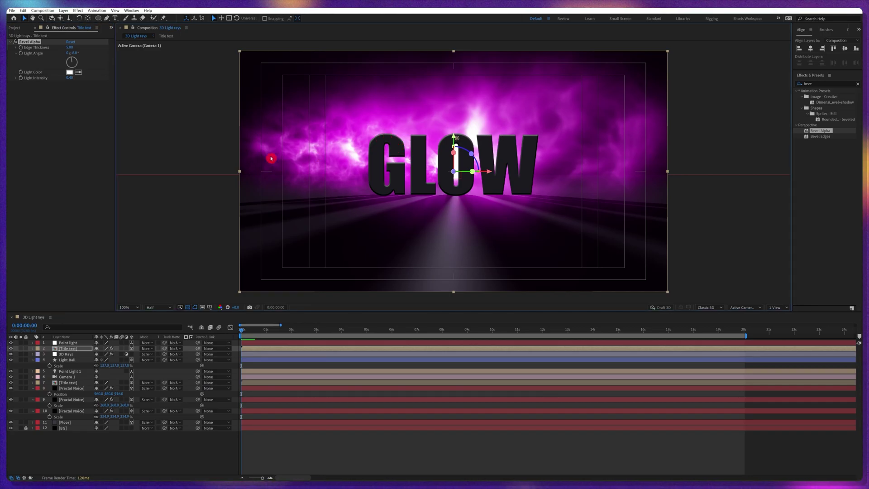
click(70, 78)
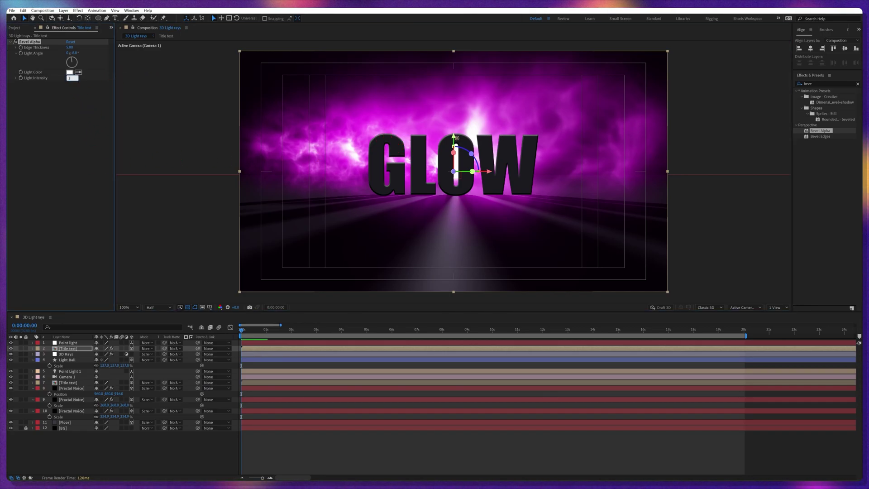
text(1)
key(Return)
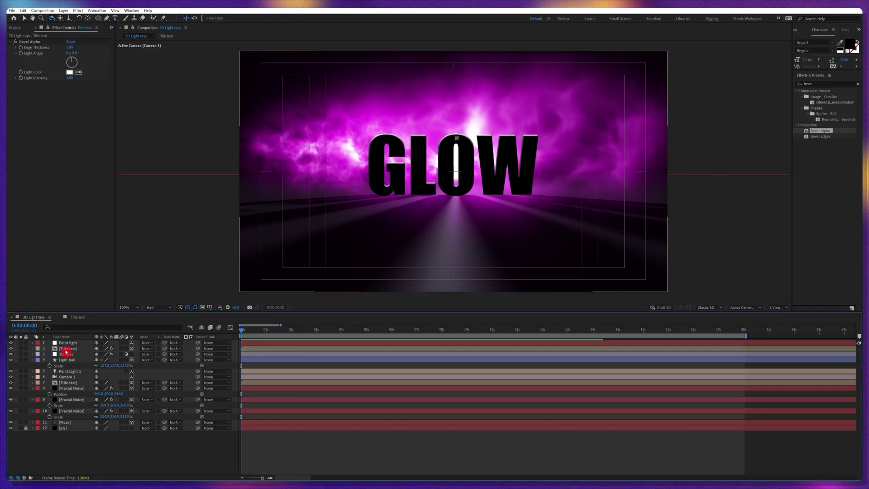
Step: Set the upper Title text copy's blending mode to Screen
click(66, 349)
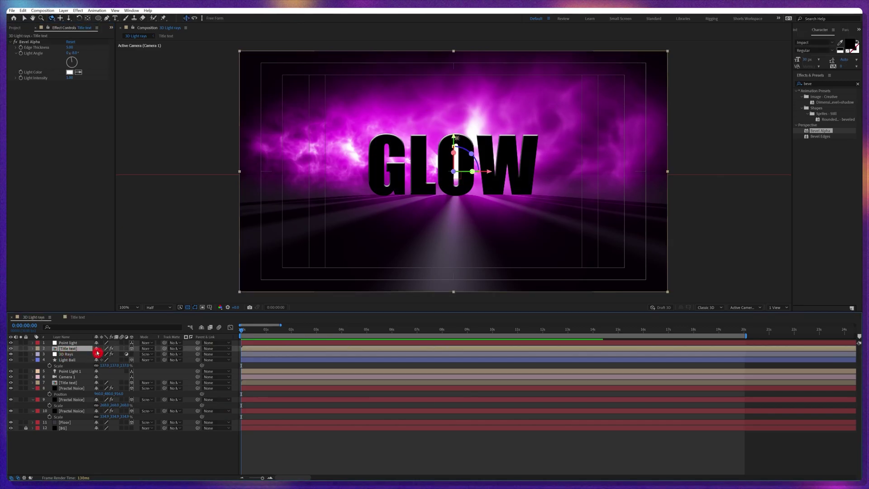
click(147, 350)
click(168, 126)
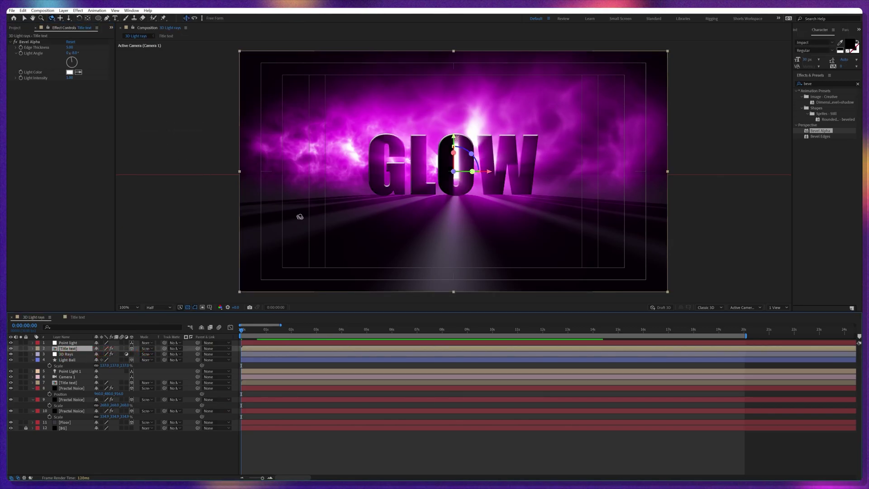
Step: Duplicate the original Title text layer and select the lower of the two instances below Camera 1
click(77, 384)
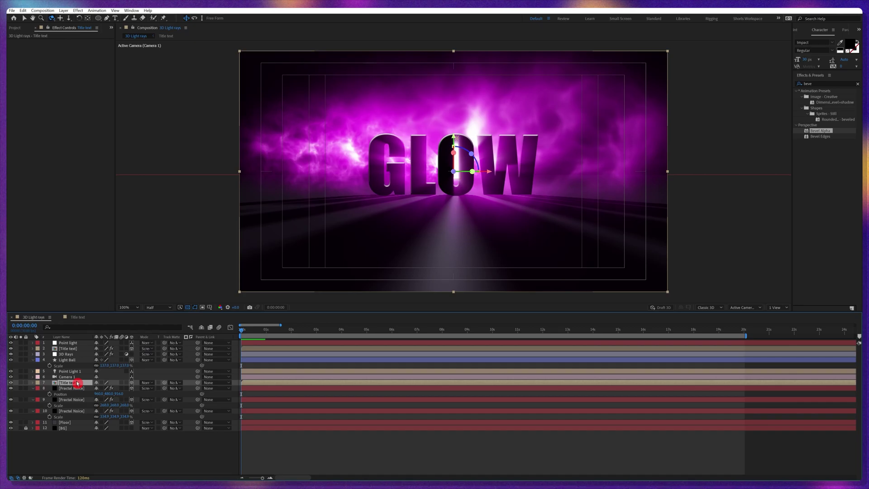
key(ctrl+d)
click(73, 388)
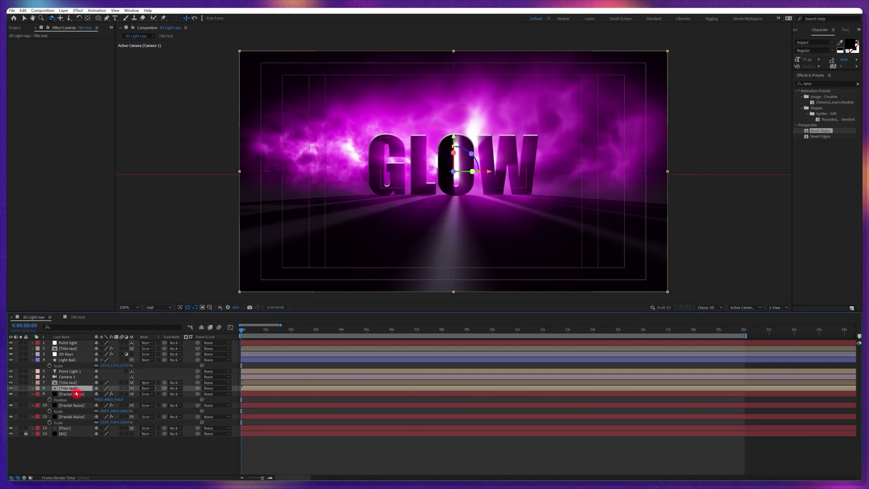
Step: Turn off Casts Shadows and Accepts Lights for the lowest Title text layer
click(33, 388)
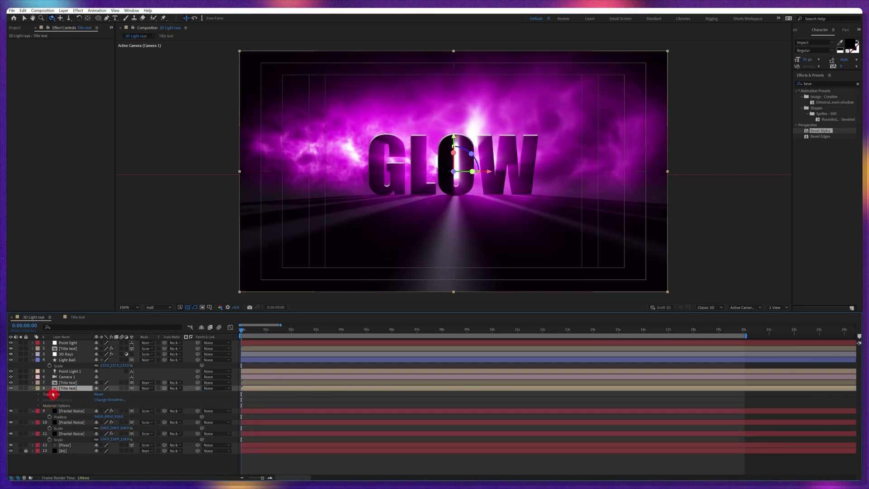
key(a)
key(a)
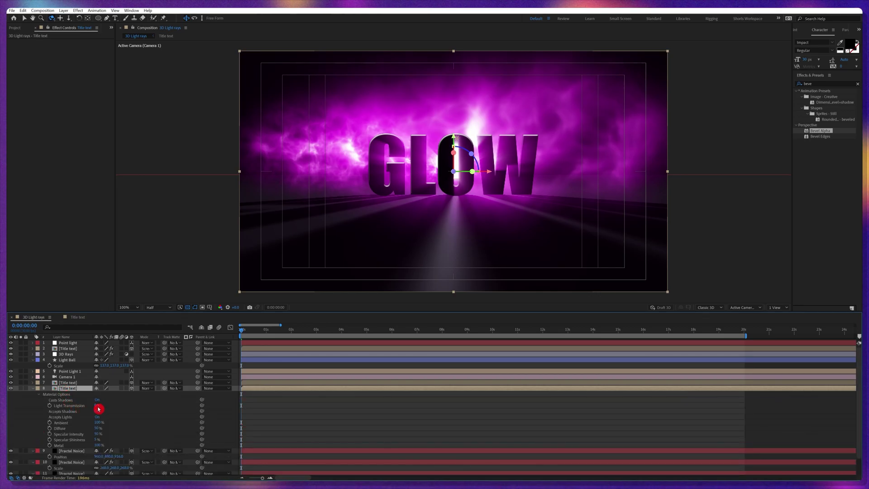
click(97, 400)
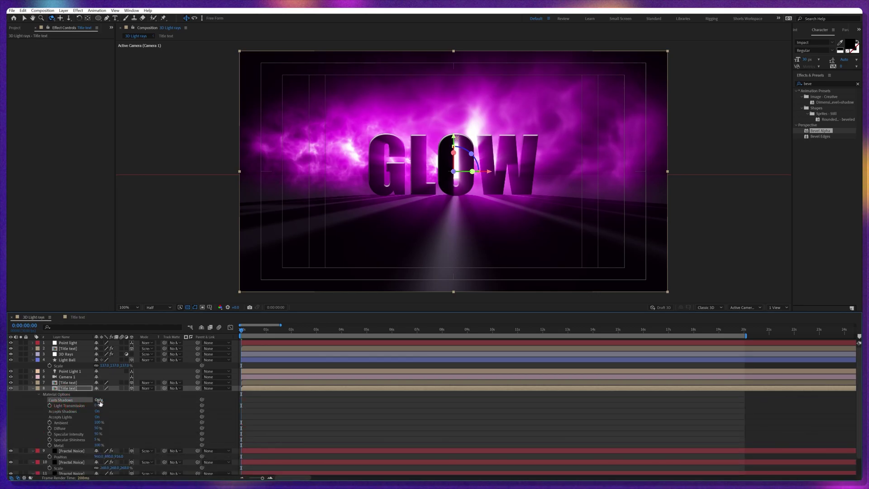
click(99, 400)
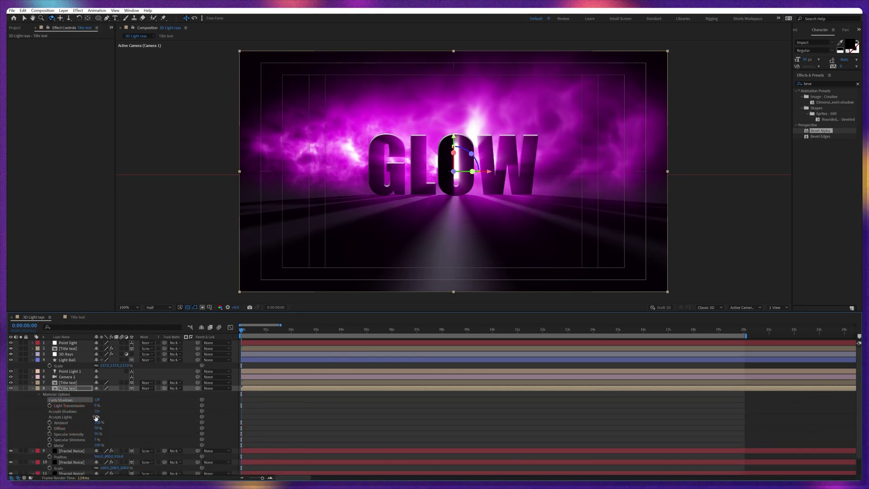
click(96, 417)
click(32, 390)
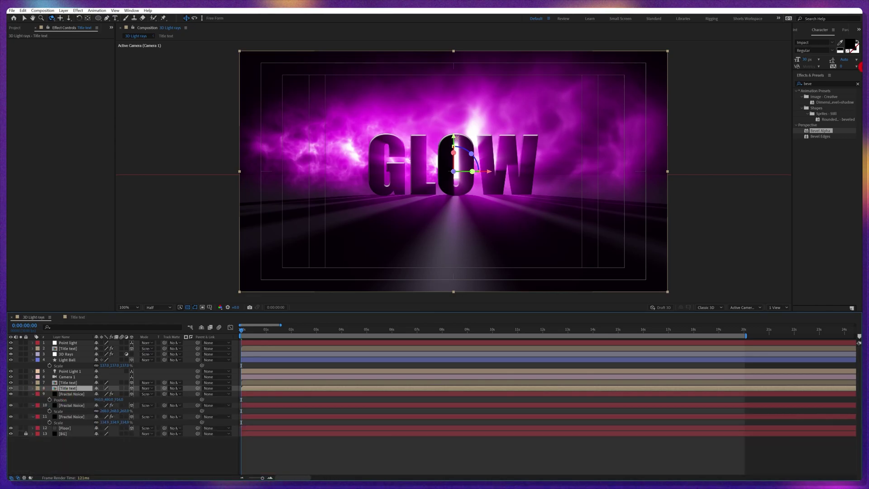
Step: Apply Bevel Alpha to the lowest Title text layer with Edge Thickness 1.2, Light Angle -32° and Light Intensity 0.6
double_click(819, 132)
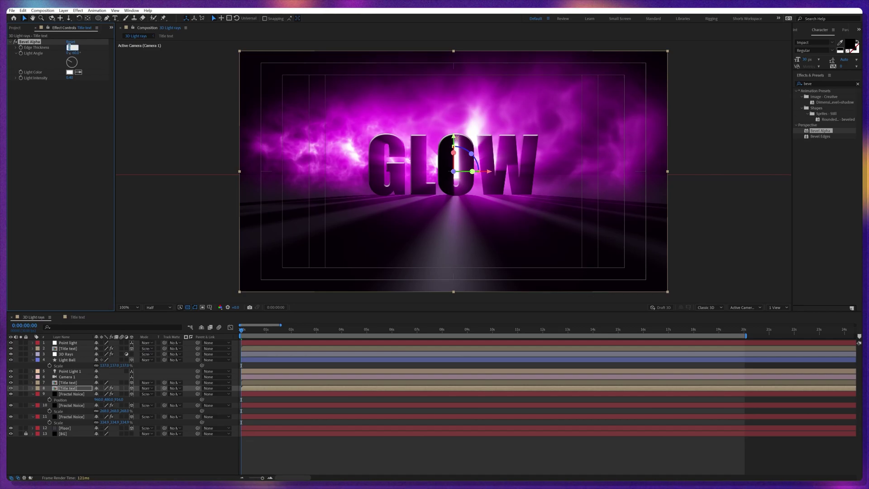
text(1.2)
click(60, 72)
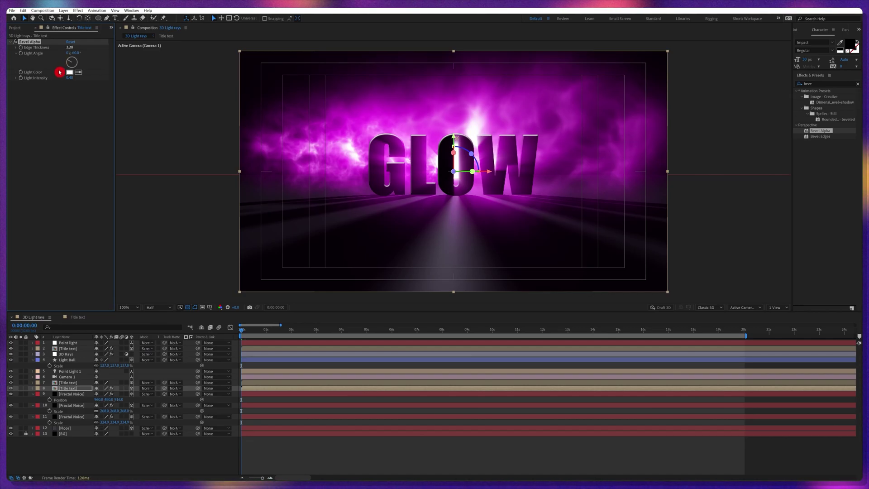
click(76, 53)
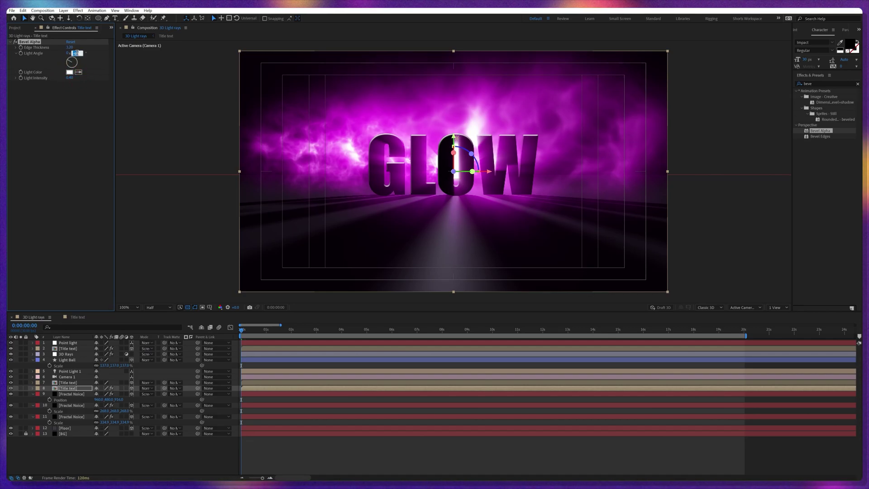
text(-32)
click(58, 145)
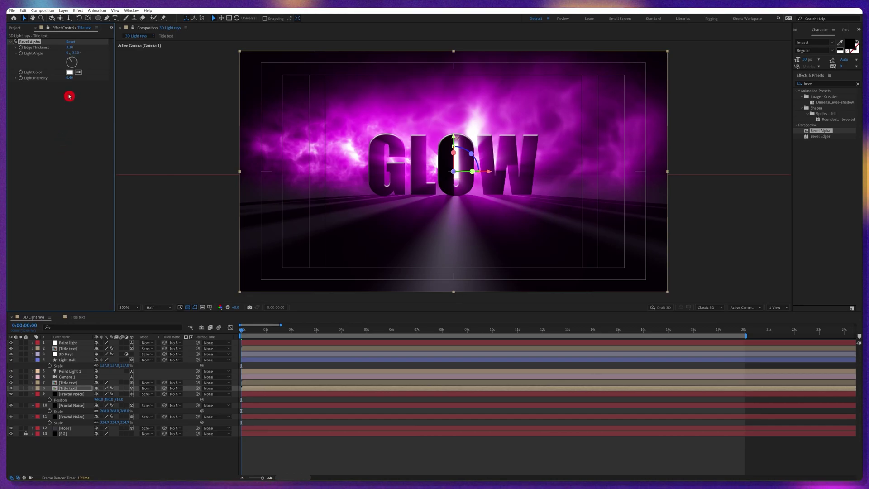
click(70, 78)
text(0)
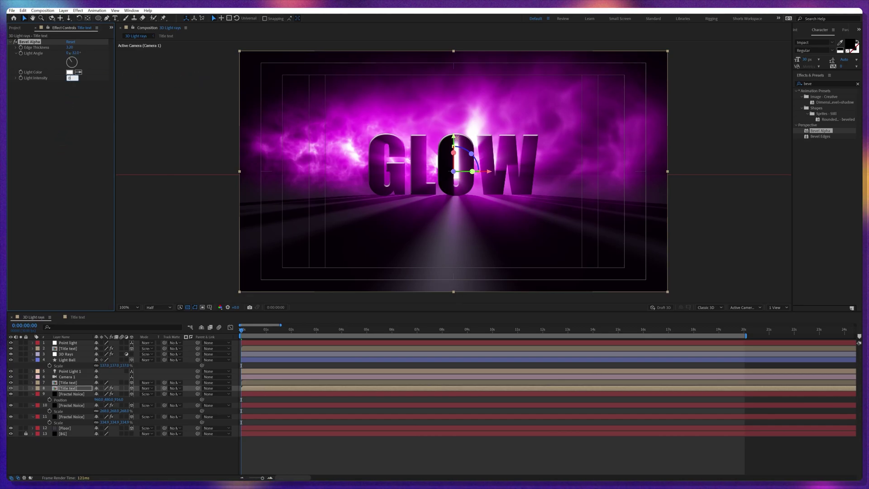
text(.6)
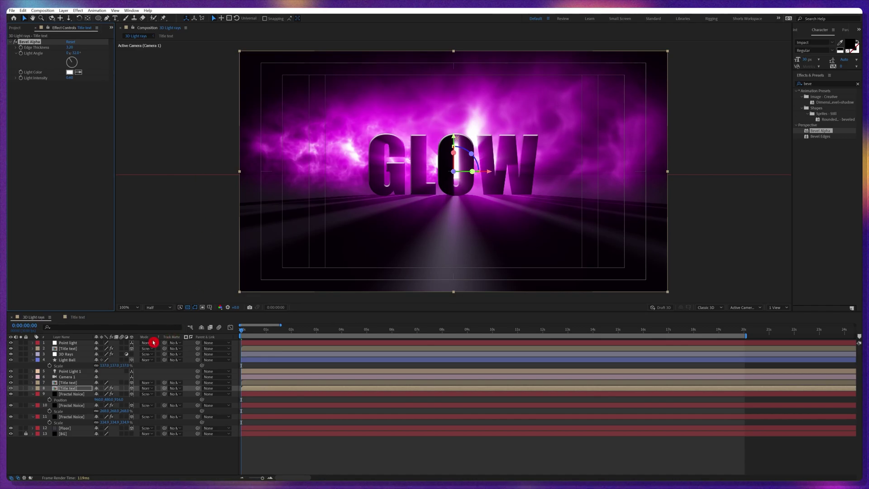
Step: Offset the lowest Title text layer slightly behind the word by setting its Z position to about 25
click(85, 388)
key(p)
click(116, 394)
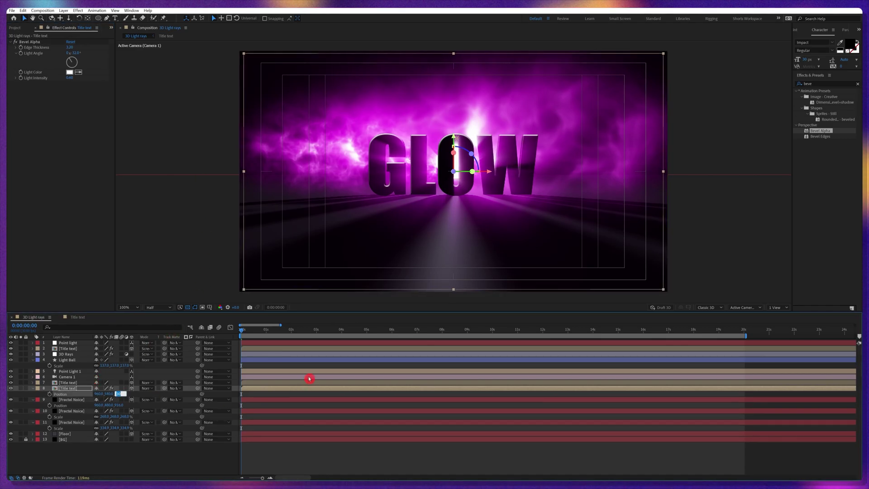
key(Up)
key(Up)
key(Up)
key(Up)
key(Up)
key(Up)
key(Up)
key(Up)
key(Up)
key(Up)
key(Up)
key(Up)
key(Up)
key(Up)
key(Up)
key(Up)
key(Up)
key(Up)
key(Up)
key(Up)
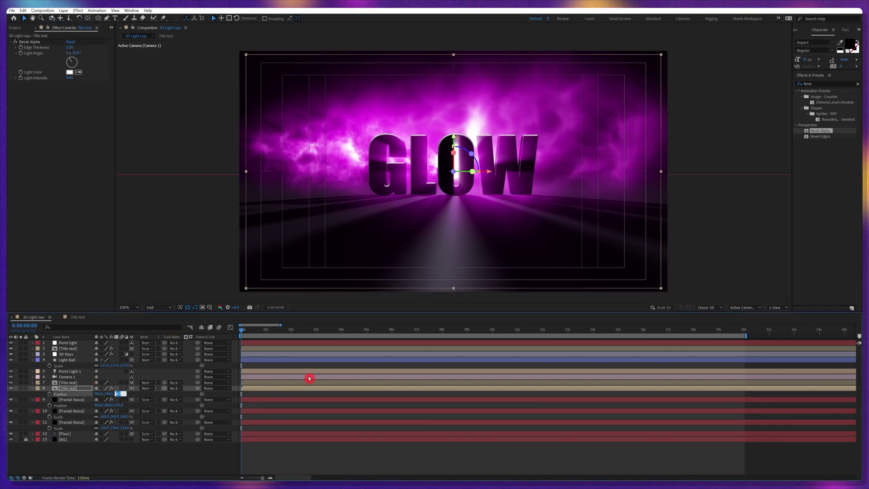
key(shift+Down)
key(shift+Down)
key(shift+Down)
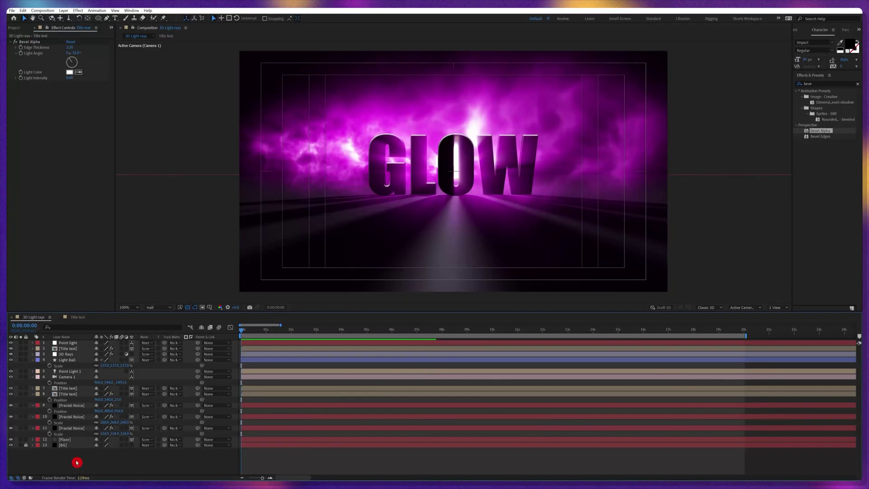
Step: Add a new adjustment layer to the composition and apply the Curves effect to it
right_click(77, 460)
mouse_move(109, 375)
click(181, 432)
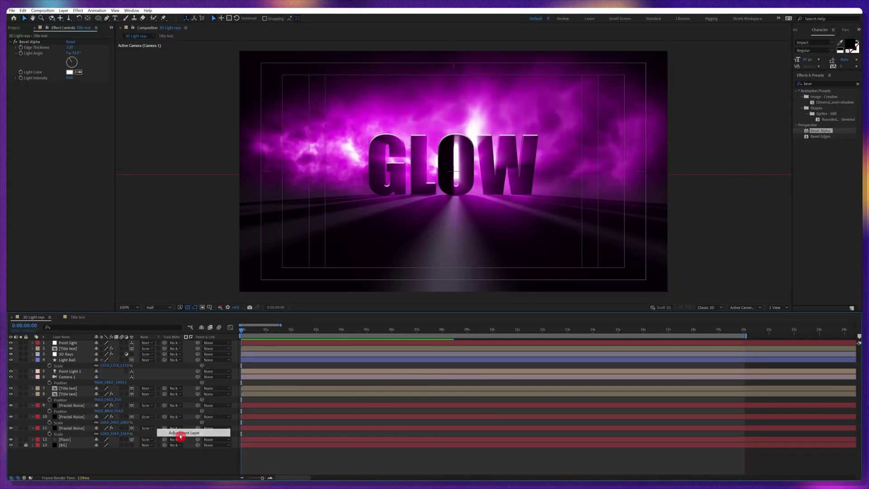
text(Curv)
double_click(822, 114)
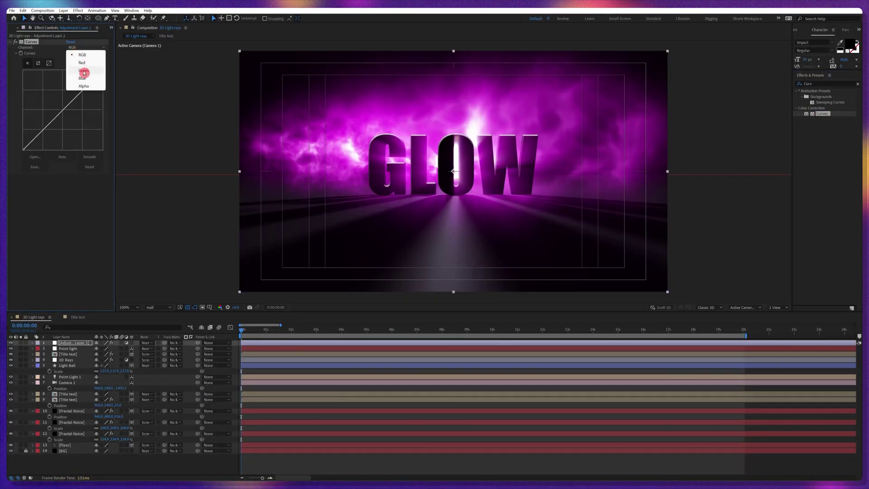
Step: Lower the midtones of the Green channel curve on the adjustment layer to push the scene toward a deeper purple
click(72, 47)
click(84, 70)
drag(65, 110, 75, 121)
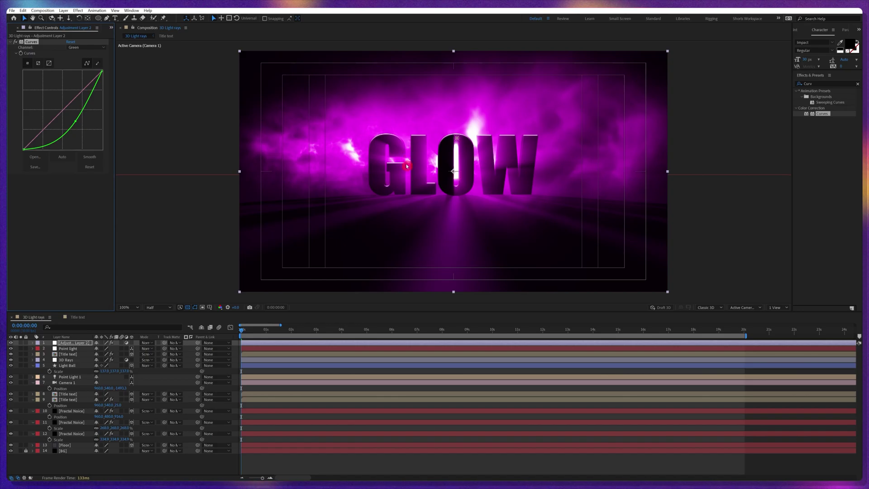
Step: Pull down the lower midtones of the RGB curve in the 3D Rays layer's first Curves effect
click(68, 360)
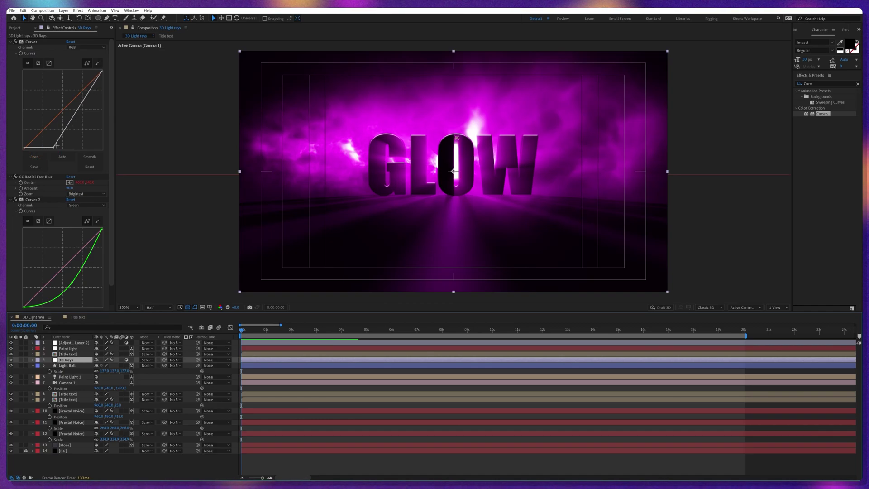
drag(62, 134, 71, 131)
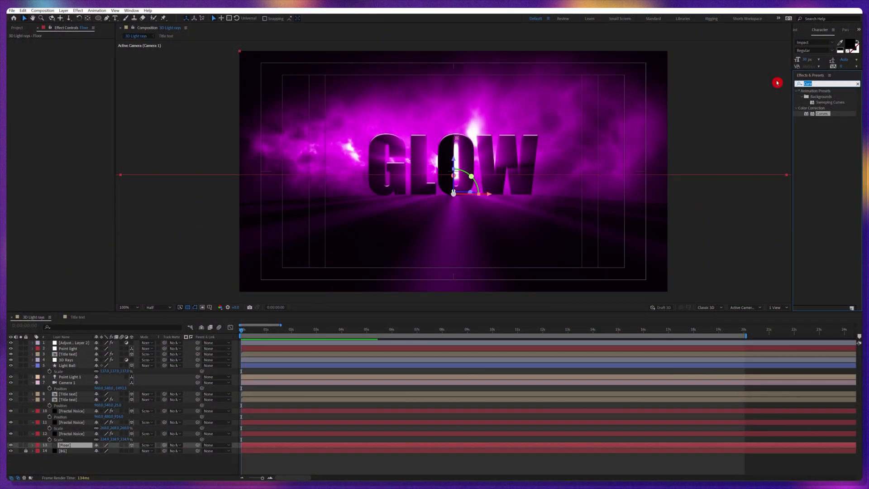
Step: Apply the Fractal Noise effect to the Floor layer with Fractal Type set to Dynamic
text(Frac)
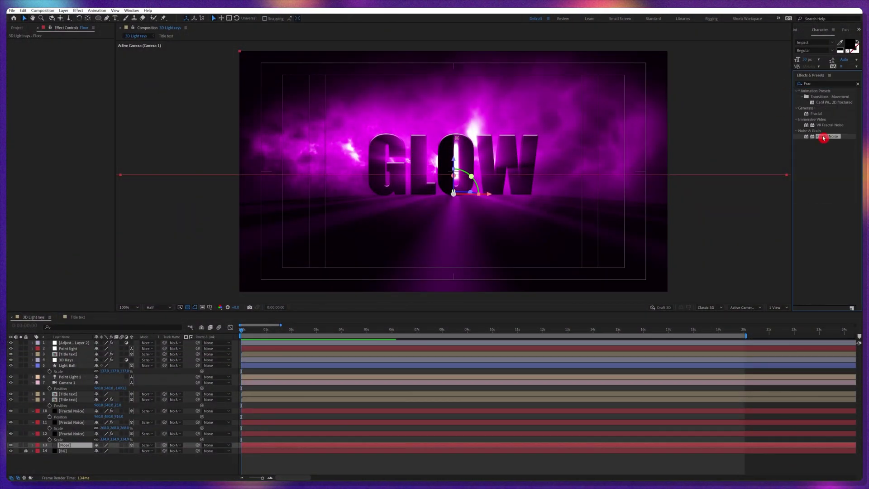
double_click(824, 135)
click(75, 48)
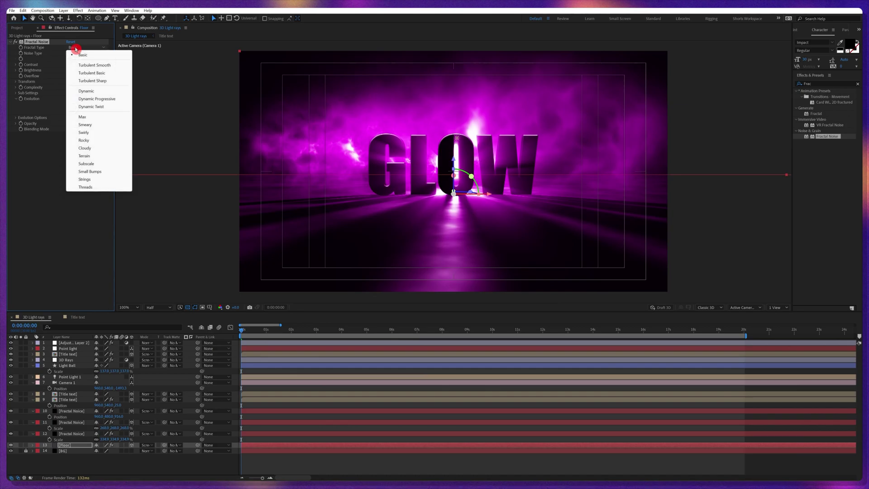
click(86, 91)
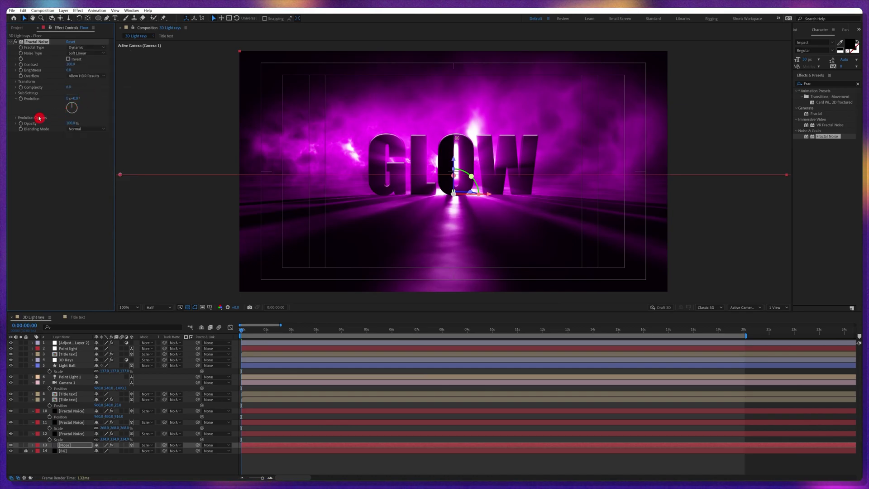
Step: Animate the Evolution of the Floor layer's Fractal Noise with the expression time*120
alt+click(20, 99)
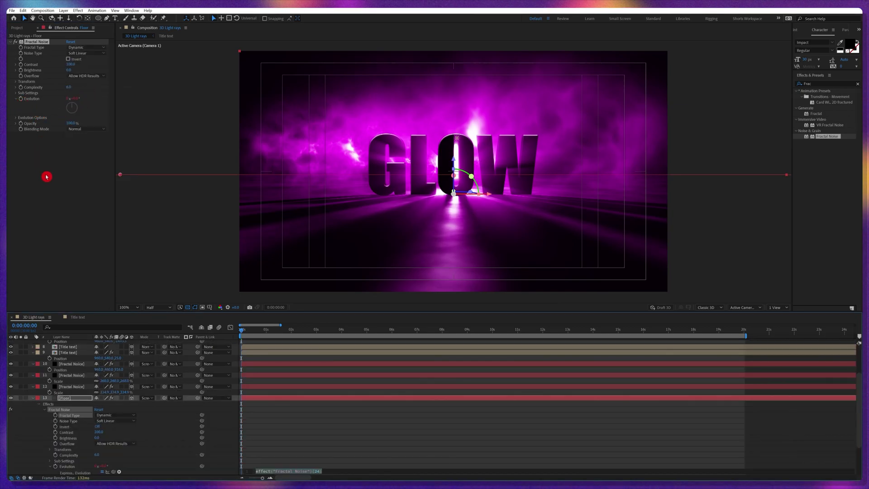
text(time)
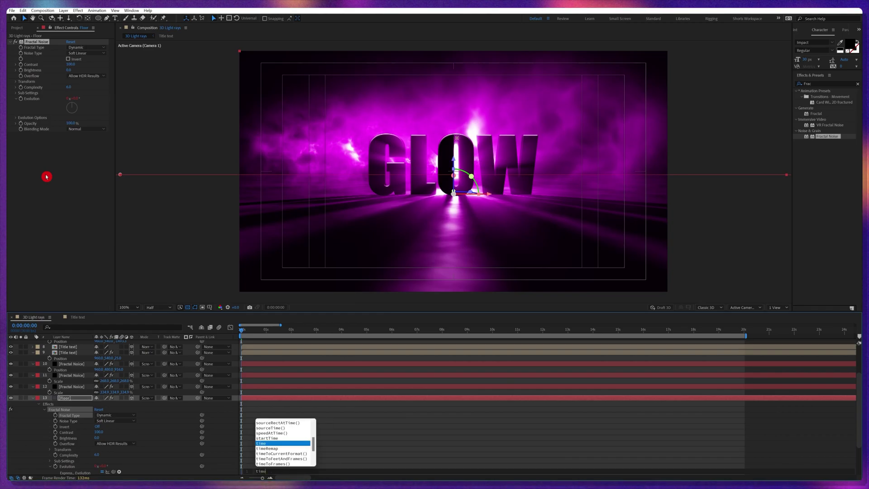
text(*120)
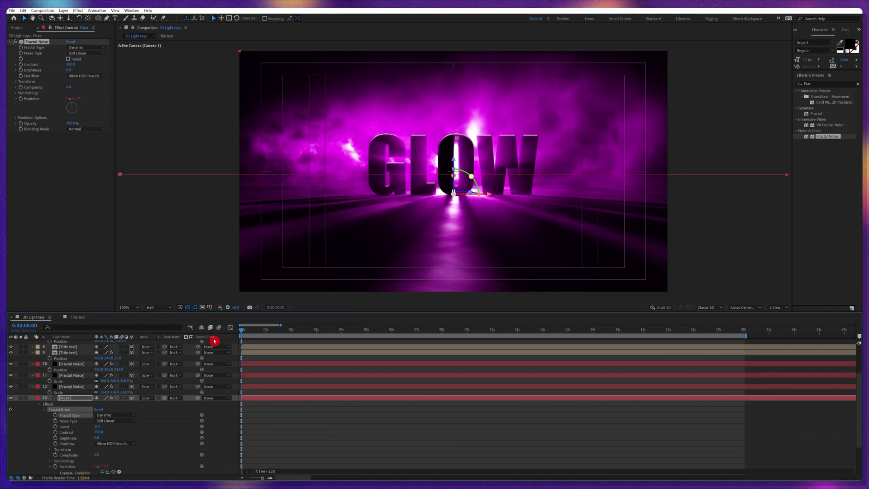
click(276, 415)
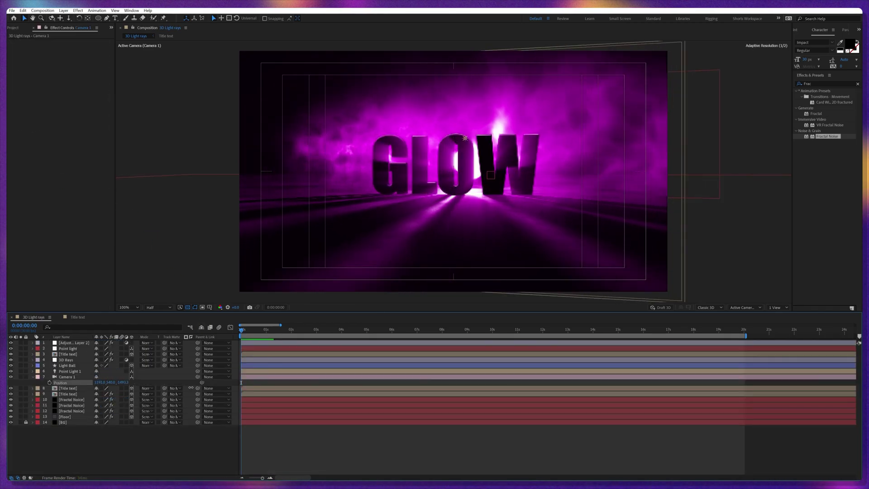